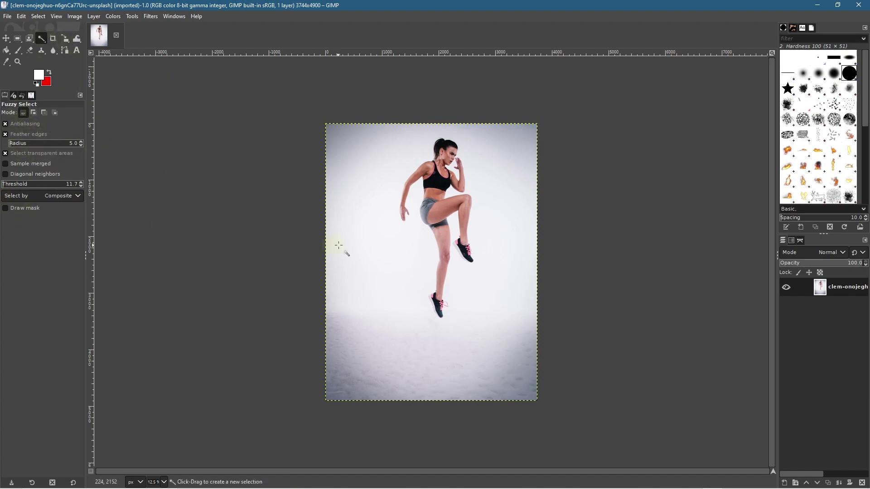
# Step: Add an alpha channel to the photo layer and cut out the bright background around the woman using Fuzzy Select
pyautogui.rightClick(828, 290)
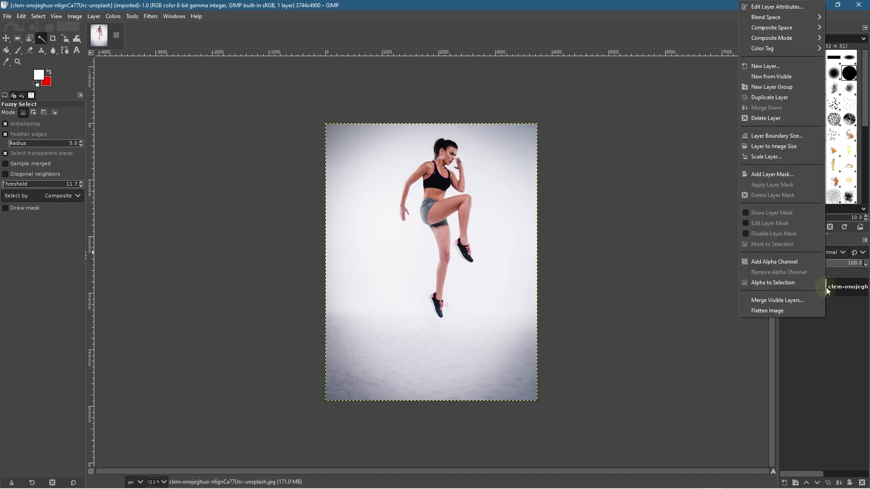
pyautogui.click(778, 261)
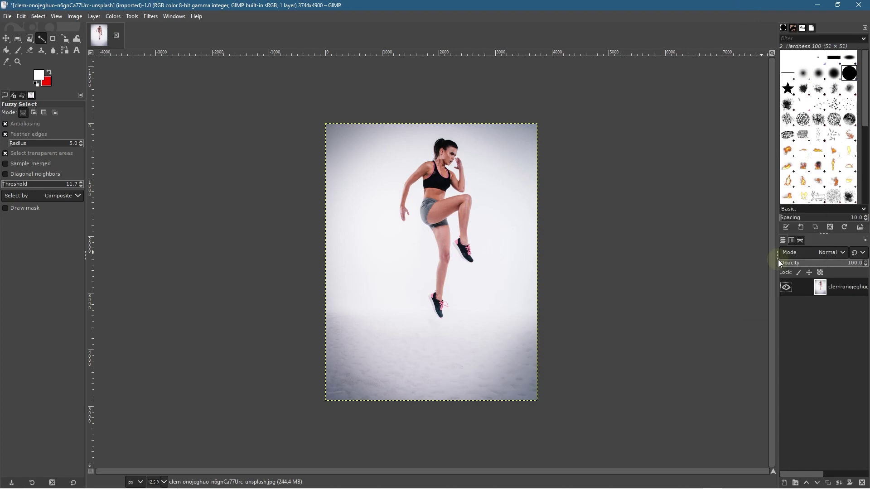
pyautogui.click(376, 250)
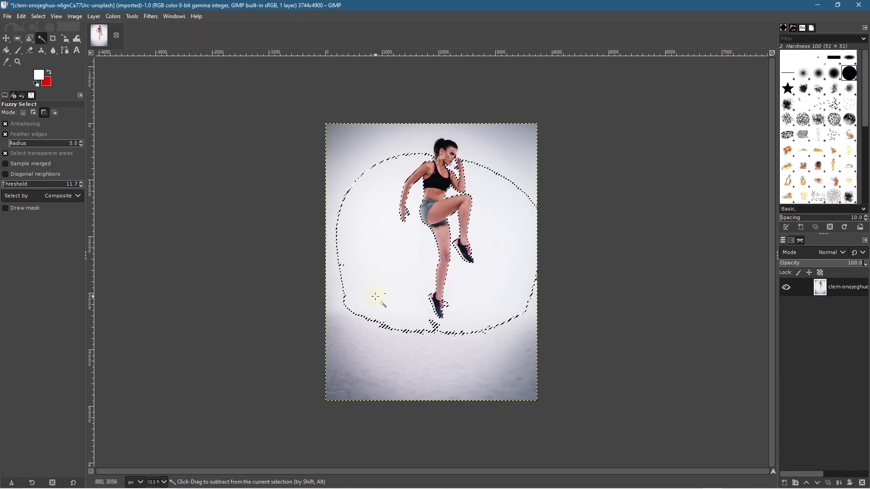
pyautogui.hotkey('ctrl', 'x')
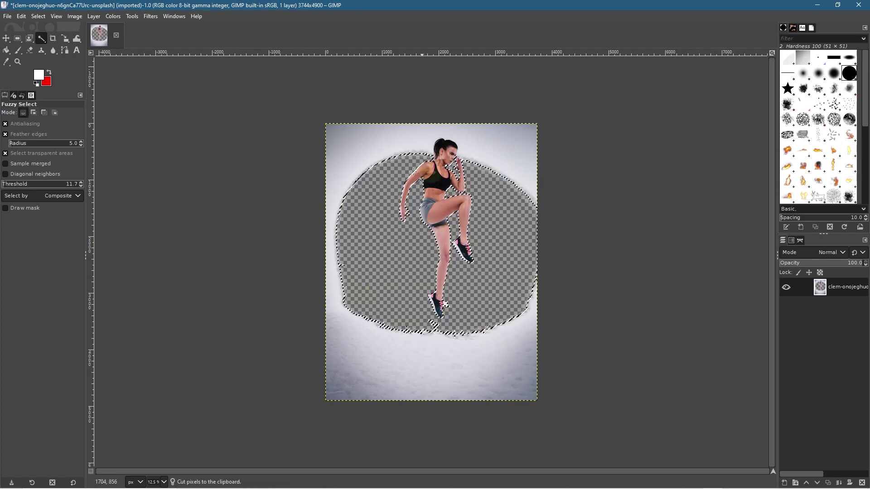
# Step: Fuzzy-select and cut more of the remaining background, including the outer ring, the band beside her head and a lower-corner patch
pyautogui.click(357, 142)
pyautogui.moveTo(357, 142); pyautogui.dragTo(382, 153)
pyautogui.hotkey('ctrl', 'x')
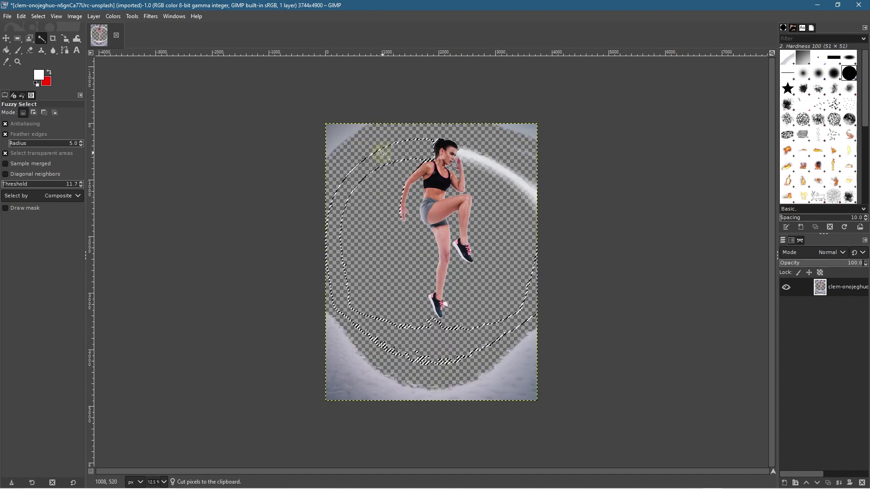
pyautogui.click(506, 168)
pyautogui.hotkey('ctrl', 'x')
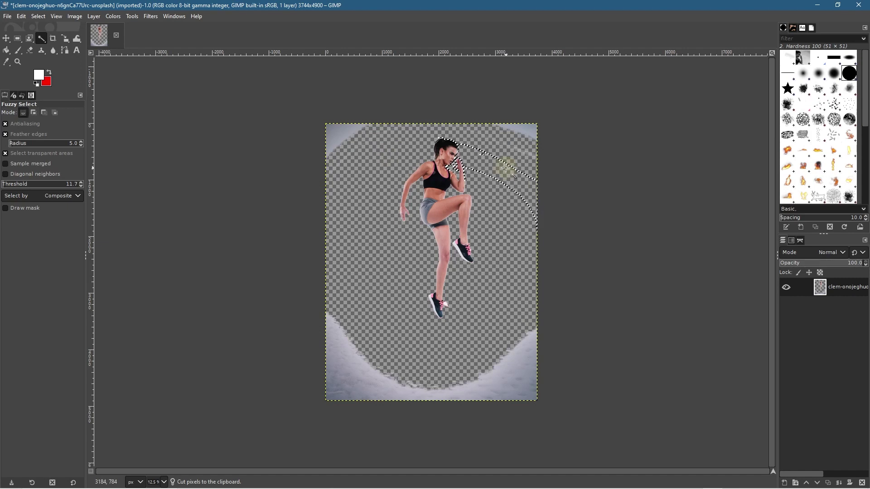
pyautogui.click(516, 376)
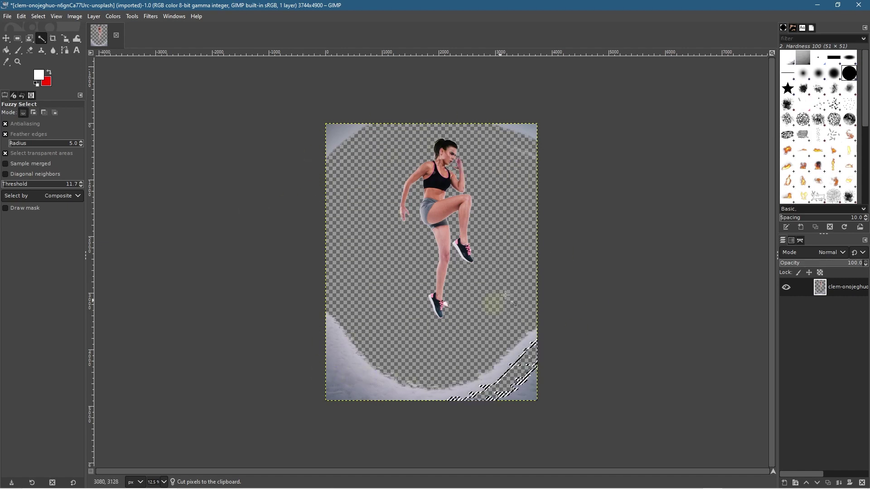
# Step: Cut the white patch enclosed by the lower shoe's lace loop and clear the selection
pyautogui.scroll(5, 468, 327)
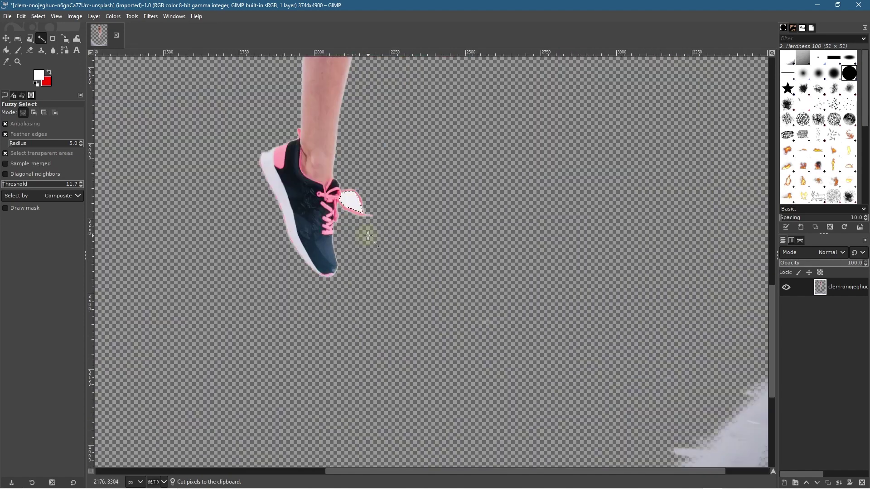
pyautogui.hotkey('ctrl', 'x')
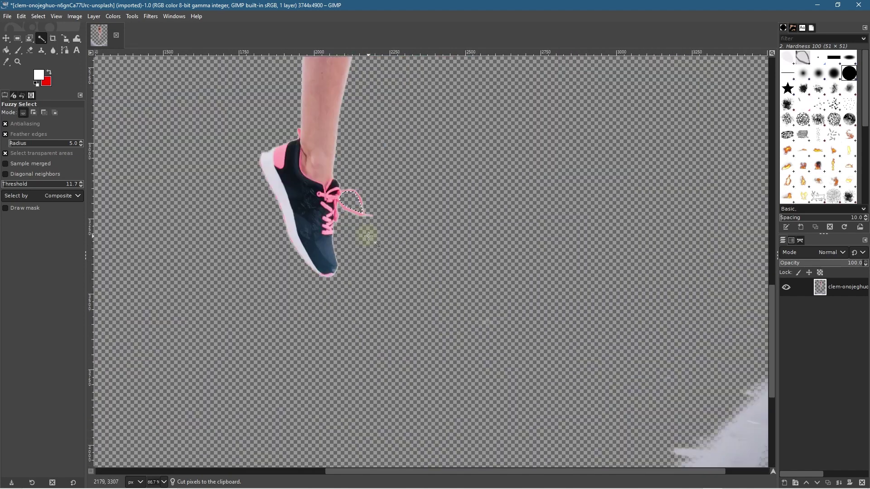
pyautogui.scroll(-6, 388, 251)
pyautogui.scroll(1, 382, 248)
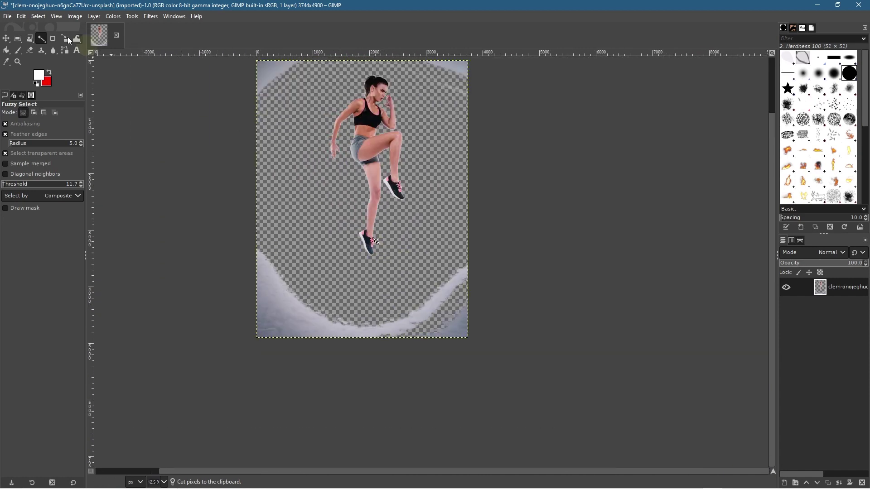
pyautogui.click(40, 17)
pyautogui.click(49, 46)
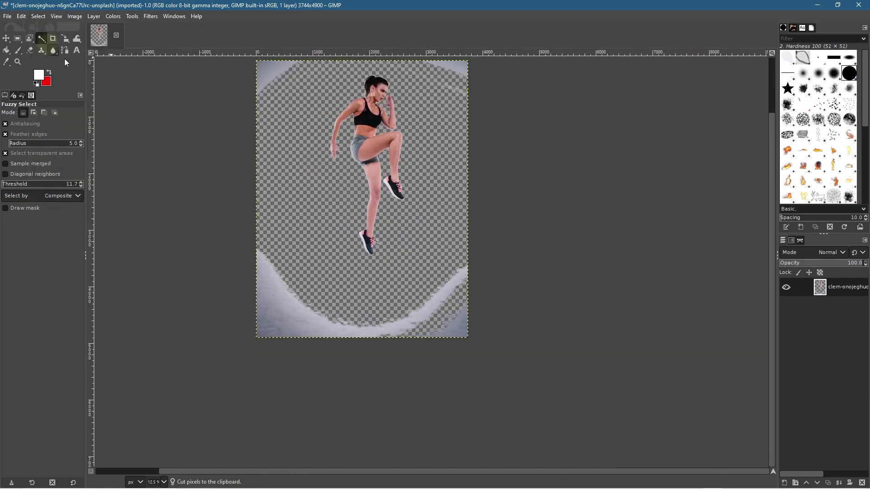
# Step: Create a new layer named bg filled with White and place it below the cut-out photo layer
pyautogui.moveTo(356, 207); pyautogui.dragTo(437, 268)
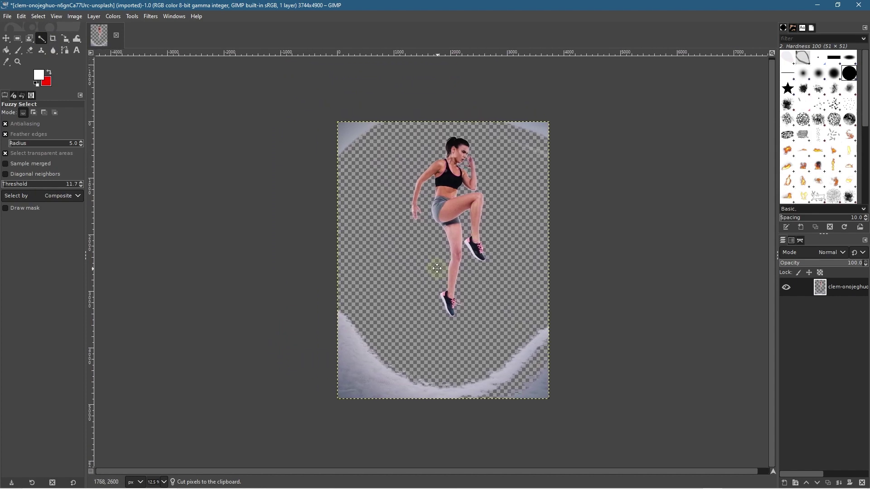
pyautogui.scroll(1, 437, 268)
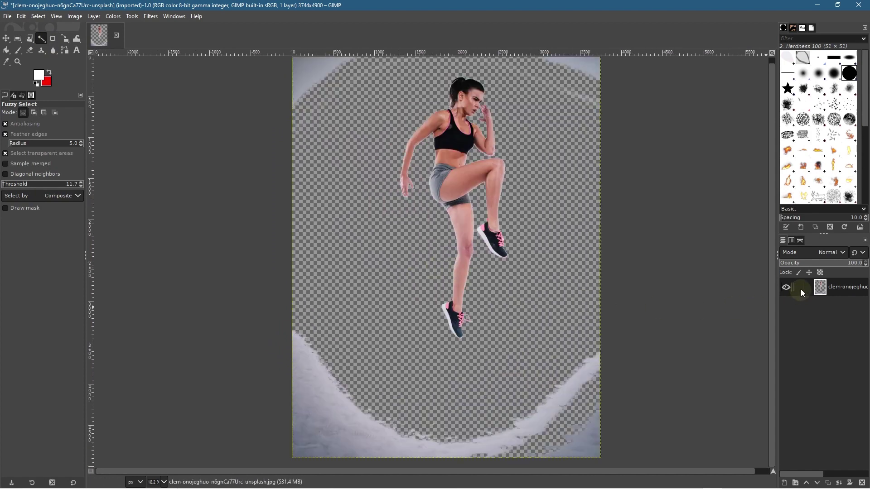
pyautogui.scroll(1, 546, 267)
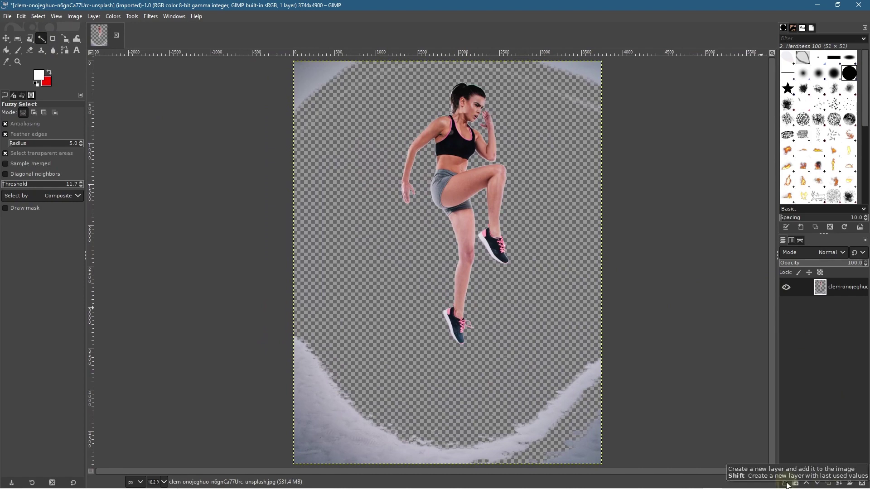
pyautogui.click(788, 486)
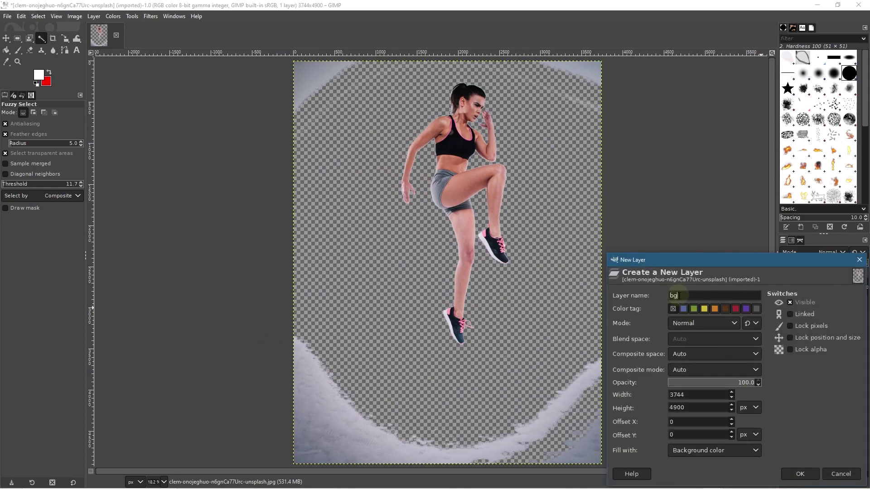
pyautogui.click(703, 451)
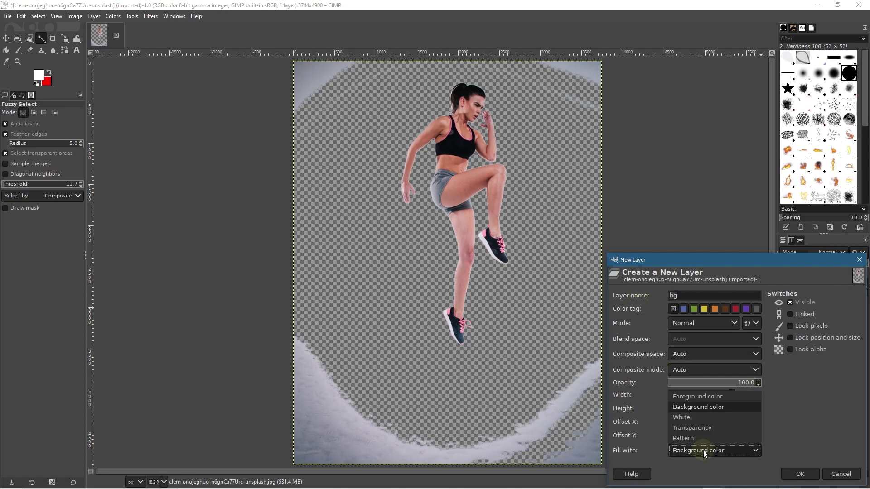
pyautogui.click(705, 418)
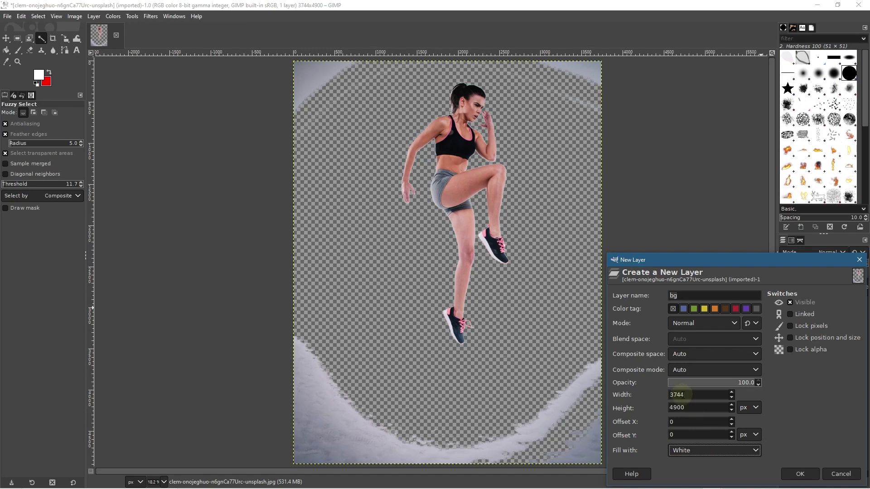
pyautogui.click(799, 474)
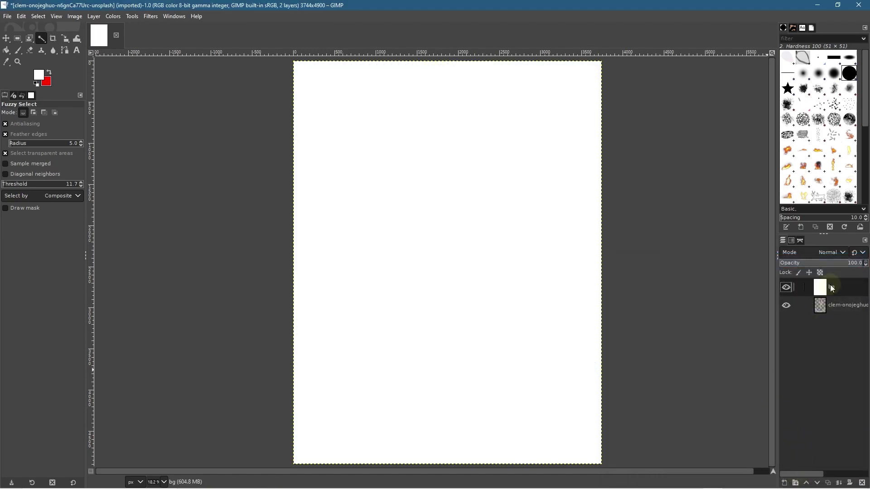
pyautogui.click(818, 483)
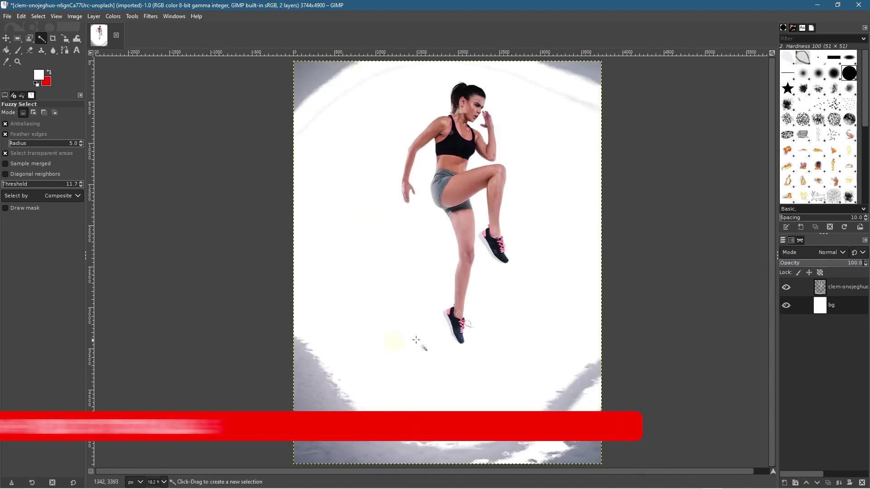
# Step: Erase the leftover grey background along the edges and corners of the photo layer with a size 69 Eraser
pyautogui.click(820, 289)
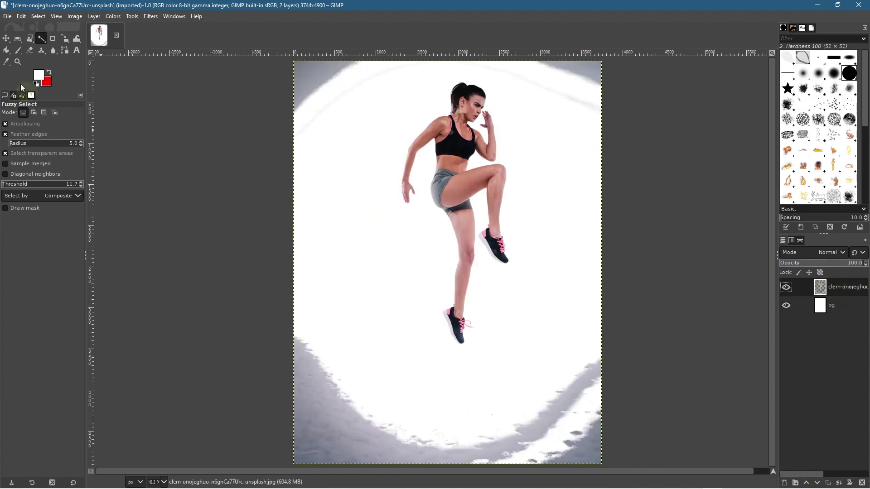
pyautogui.click(30, 52)
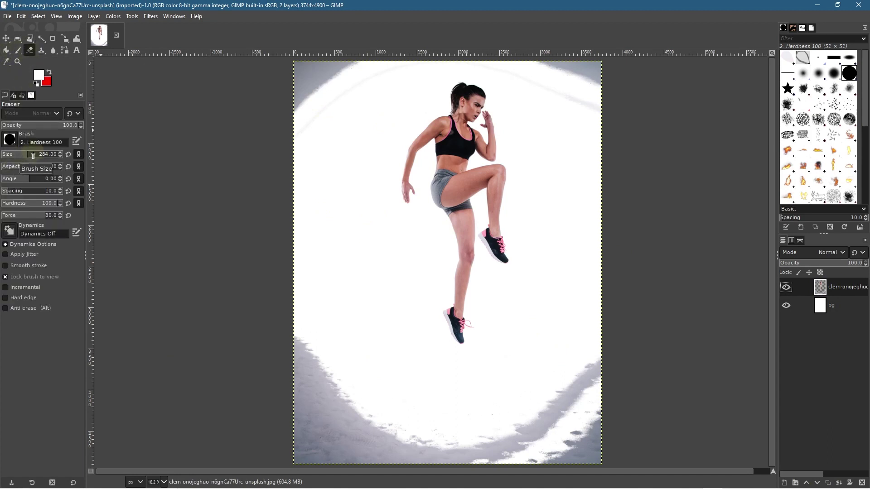
pyautogui.moveTo(22, 156); pyautogui.dragTo(12, 154)
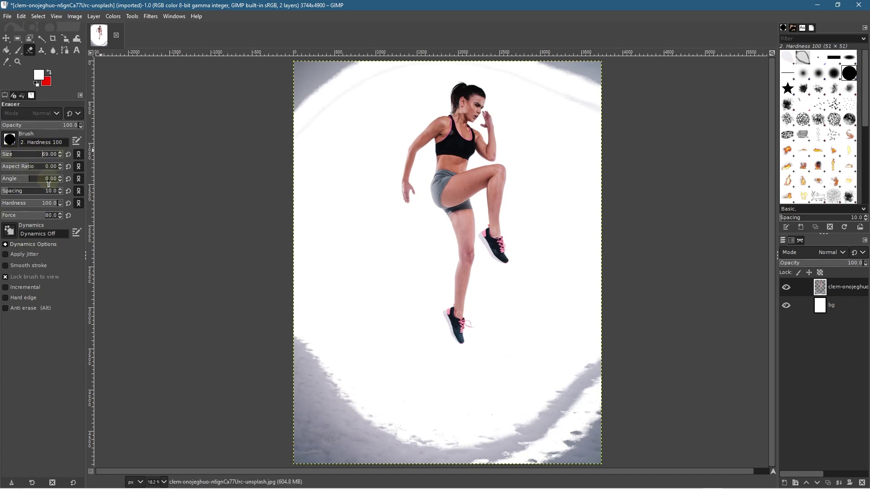
pyautogui.moveTo(321, 124)
pyautogui.mouseDown()
pyautogui.moveTo(302, 111)
pyautogui.moveTo(396, 71)
pyautogui.moveTo(281, 119)
pyautogui.moveTo(296, 49)
pyautogui.moveTo(329, 51)
pyautogui.moveTo(301, 64)
pyautogui.moveTo(337, 68)
pyautogui.moveTo(405, 57)
pyautogui.moveTo(278, 107)
pyautogui.moveTo(330, 124)
pyautogui.moveTo(281, 154)
pyautogui.moveTo(278, 282)
pyautogui.moveTo(300, 476)
pyautogui.moveTo(311, 343)
pyautogui.moveTo(337, 485)
pyautogui.moveTo(339, 392)
pyautogui.moveTo(319, 408)
pyautogui.moveTo(424, 452)
pyautogui.moveTo(553, 480)
pyautogui.moveTo(306, 460)
pyautogui.moveTo(433, 419)
pyautogui.moveTo(633, 439)
pyautogui.moveTo(503, 450)
pyautogui.moveTo(423, 441)
pyautogui.moveTo(634, 455)
pyautogui.moveTo(584, 453)
pyautogui.moveTo(622, 353)
pyautogui.moveTo(579, 413)
pyautogui.moveTo(548, 420)
pyautogui.moveTo(567, 392)
pyautogui.mouseUp()
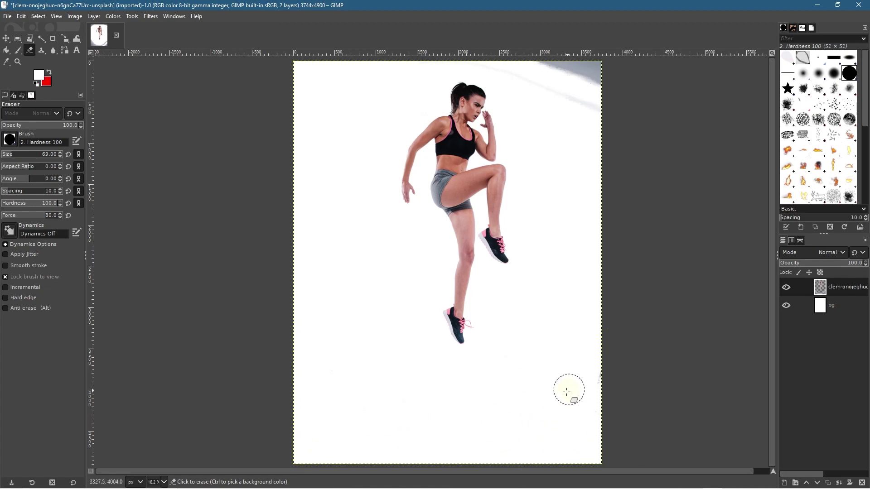
pyautogui.moveTo(600, 294)
pyautogui.mouseDown()
pyautogui.moveTo(536, 107)
pyautogui.moveTo(597, 109)
pyautogui.mouseUp()
pyautogui.moveTo(523, 78)
pyautogui.mouseDown()
pyautogui.moveTo(483, 58)
pyautogui.moveTo(601, 64)
pyautogui.moveTo(584, 77)
pyautogui.mouseUp()
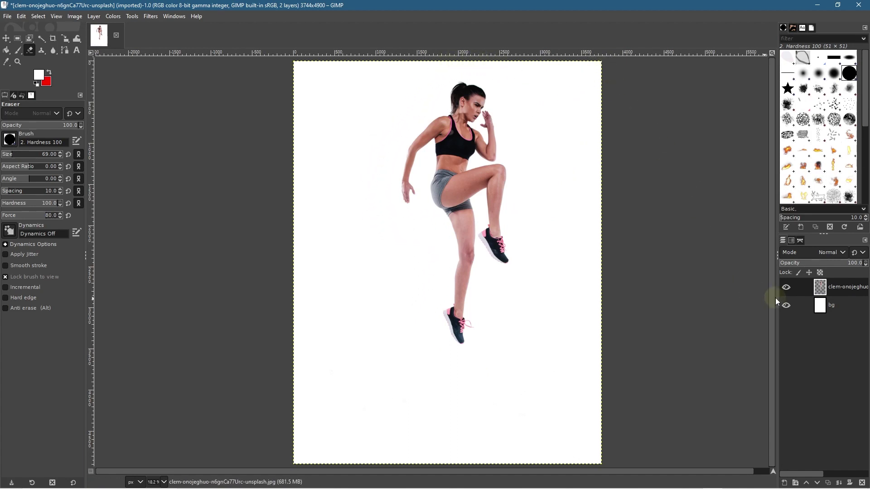
# Step: Toggle the bg layer's visibility off and on to inspect the cut-out
pyautogui.click(786, 305)
pyautogui.click(786, 305)
pyautogui.click(786, 305)
pyautogui.click(786, 306)
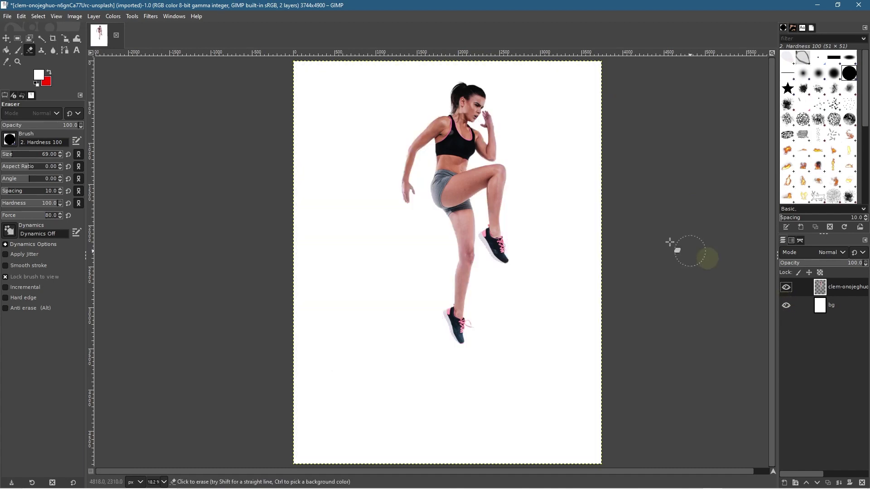
# Step: Save the image under the new name "gimp - 01.xcf" in the GIMP 2.10 Aurora Effect using GIMIC Plugin folder
pyautogui.click(5, 16)
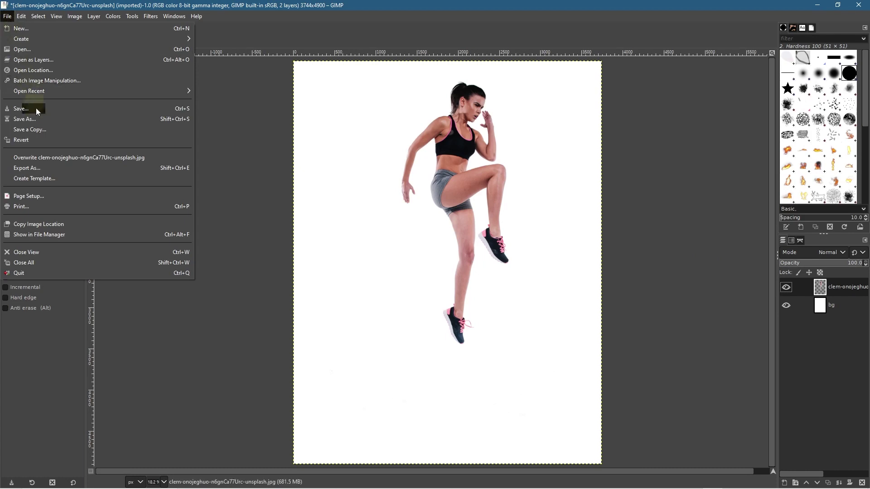
pyautogui.click(39, 119)
pyautogui.click(167, 24)
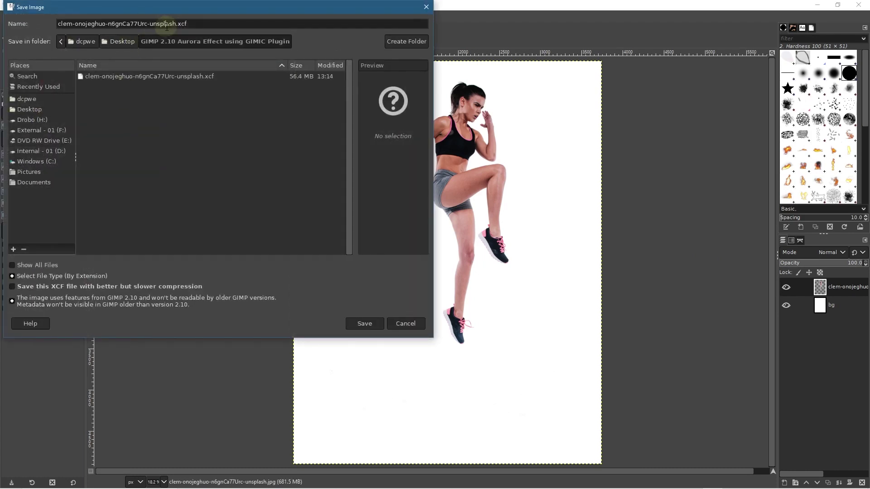
pyautogui.moveTo(174, 24); pyautogui.dragTo(3, 25)
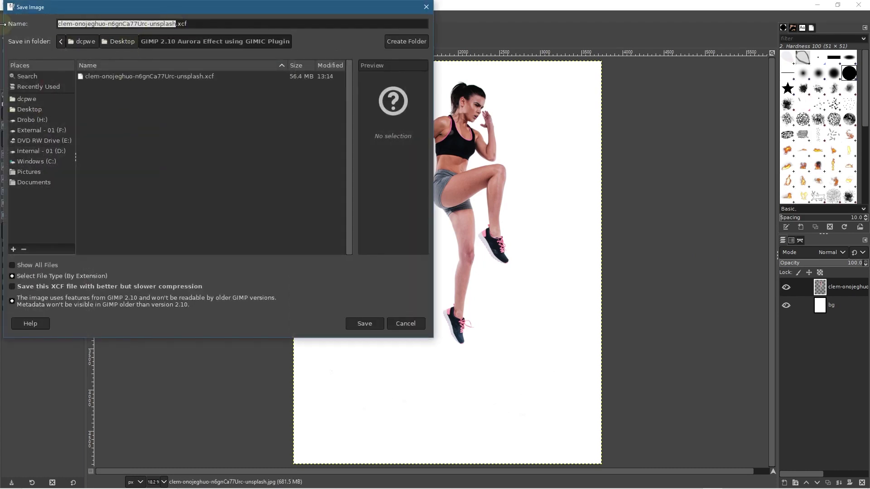
pyautogui.write('gim')
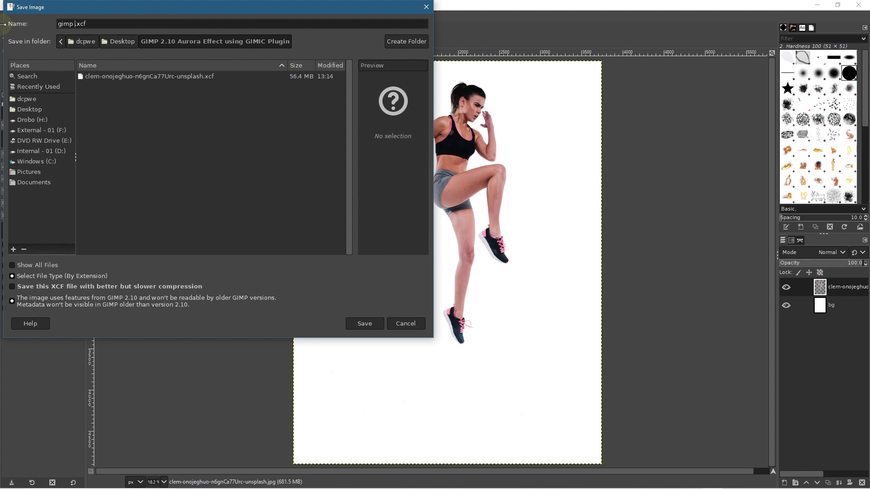
pyautogui.write('p - 01')
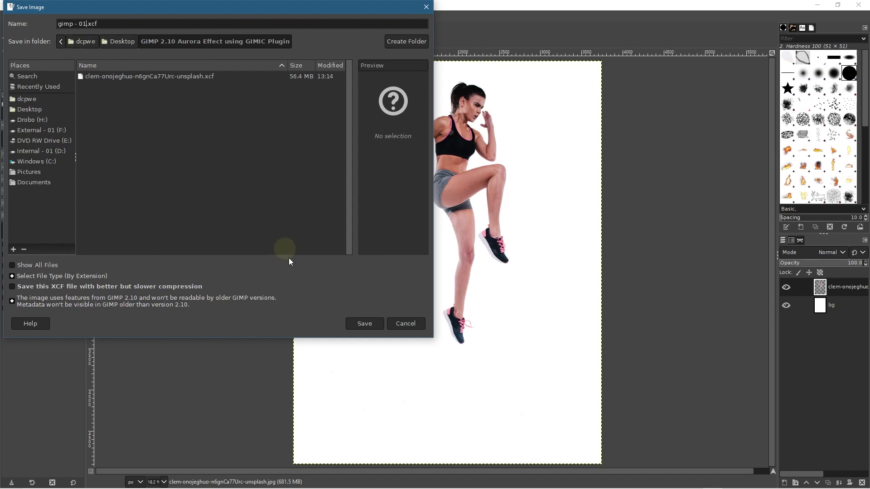
pyautogui.click(368, 323)
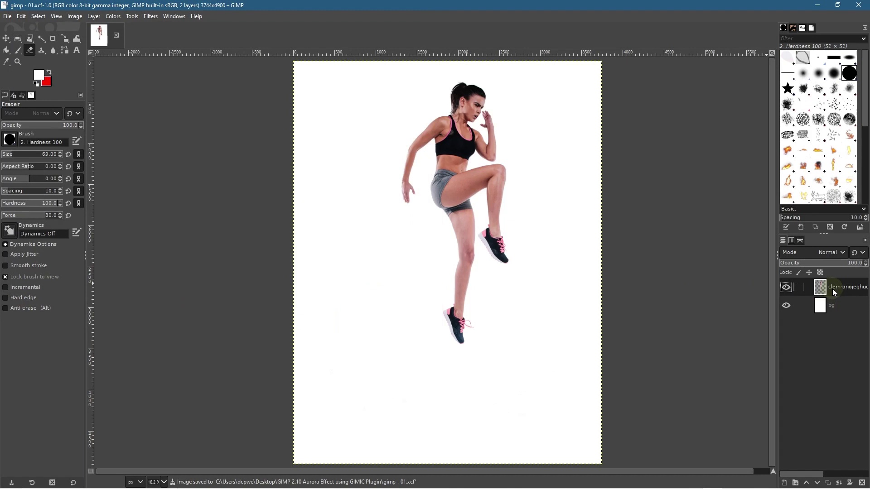
# Step: Move the cut-out photo layer down on the canvas, leaving an empty white strip above it
pyautogui.click(5, 39)
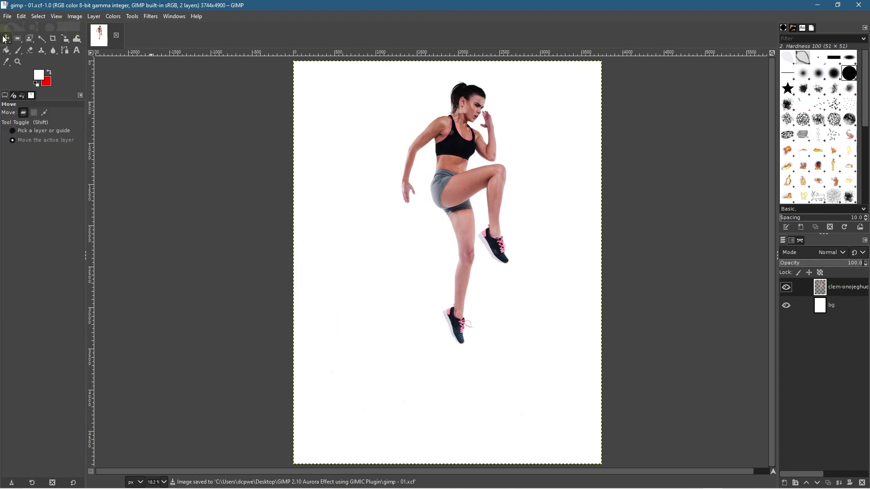
pyautogui.moveTo(474, 193); pyautogui.dragTo(468, 260)
pyautogui.scroll(-1, 498, 272)
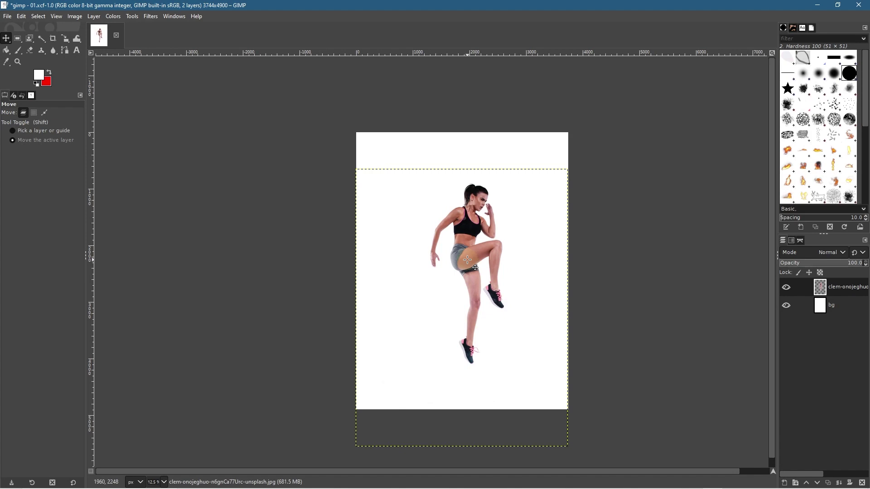
# Step: Crop the photo layer to a rectangular selection of about 3720 × 4880 px covering the canvas, and save the image
pyautogui.click(20, 38)
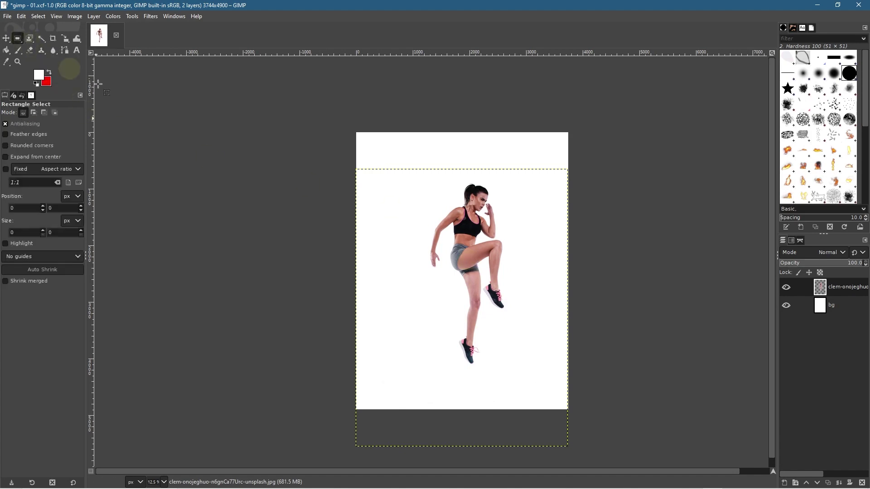
pyautogui.moveTo(357, 132); pyautogui.dragTo(567, 410)
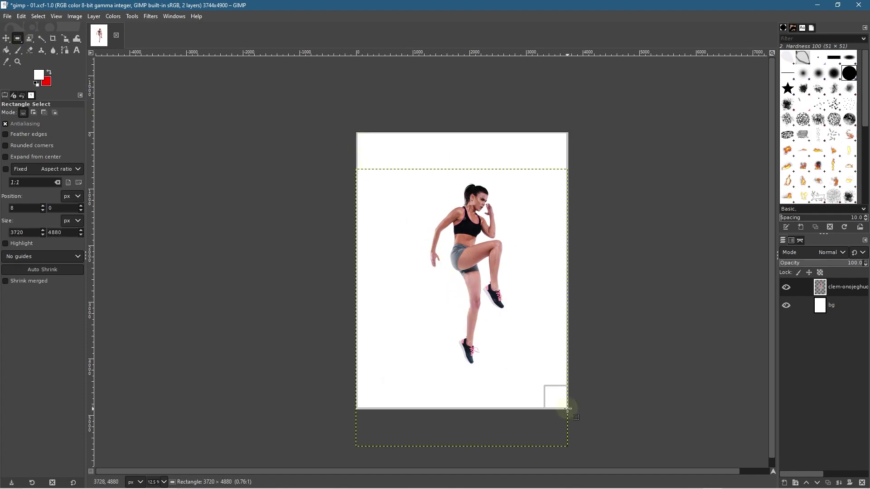
pyautogui.moveTo(567, 409); pyautogui.dragTo(567, 410)
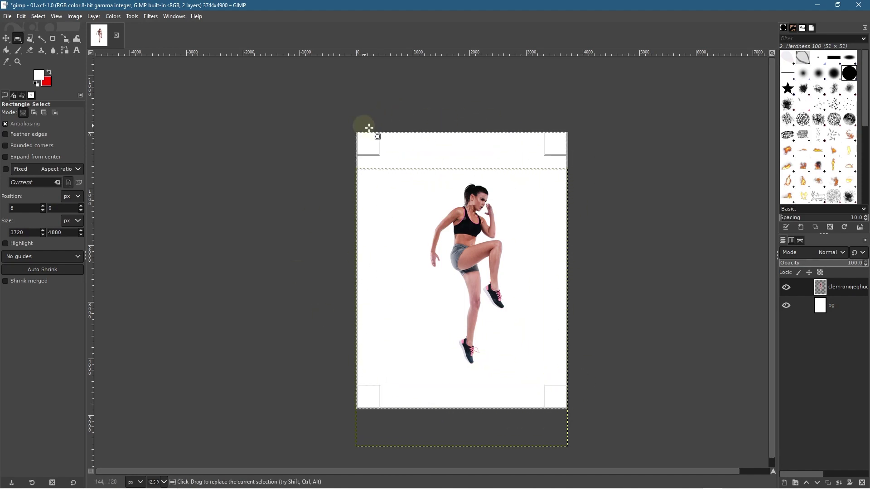
pyautogui.click(94, 16)
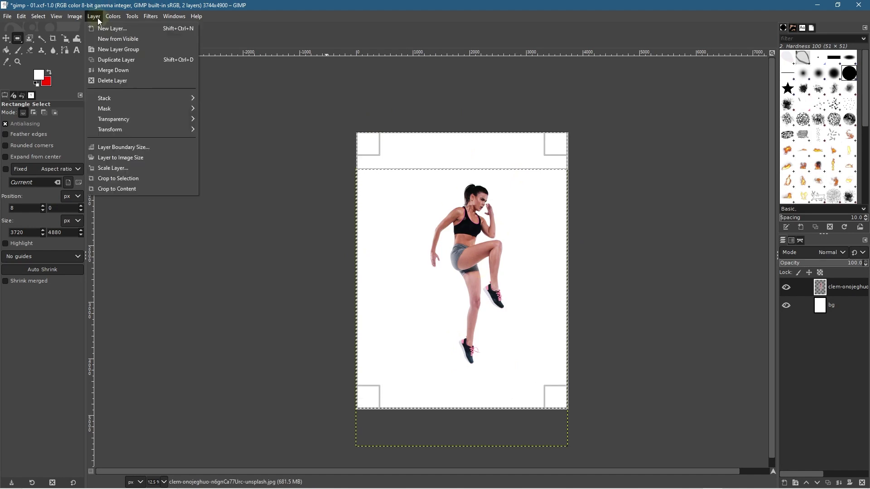
pyautogui.click(118, 178)
pyautogui.click(7, 16)
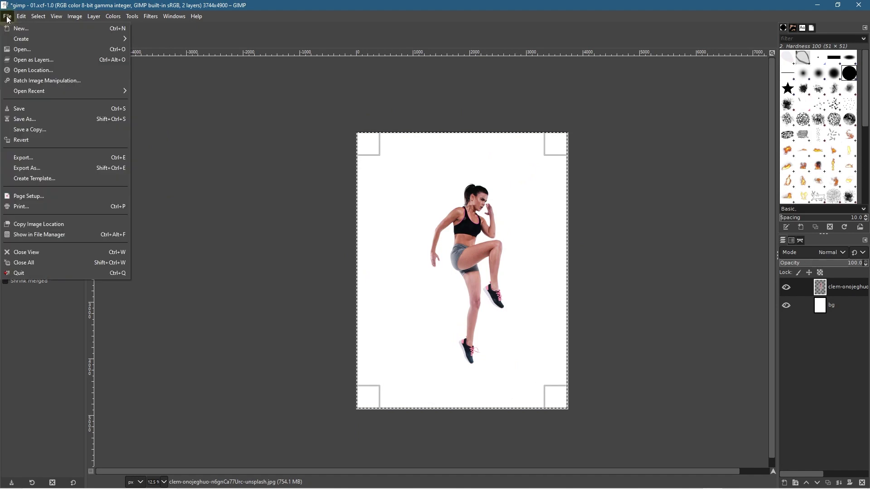
pyautogui.click(27, 106)
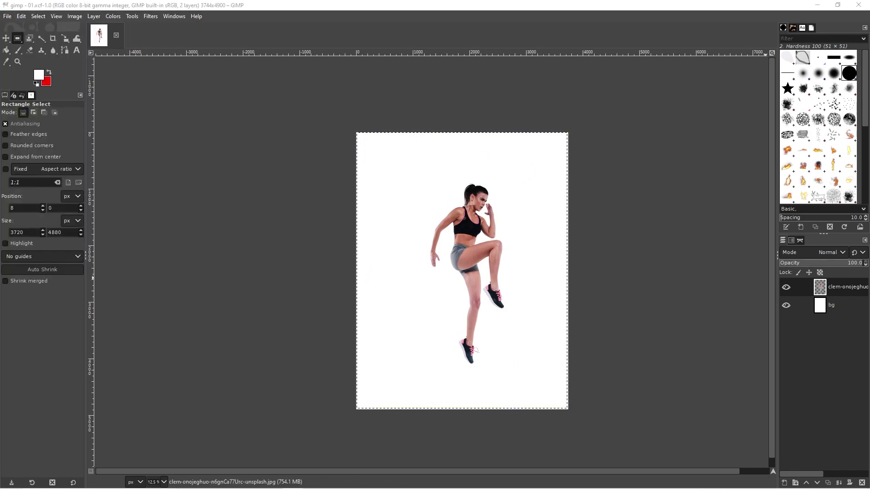
# Step: Duplicate the cropped photo layer three times and save the image
pyautogui.click(834, 290)
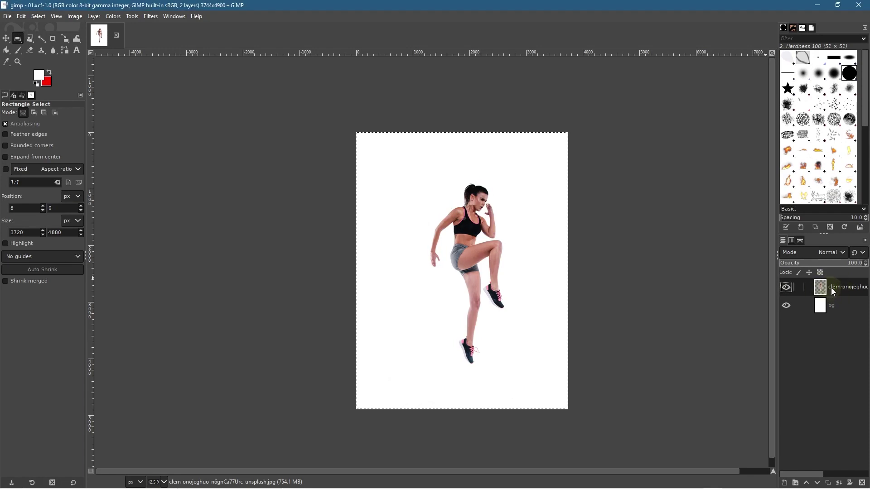
pyautogui.rightClick(831, 288)
pyautogui.click(774, 98)
pyautogui.rightClick(829, 291)
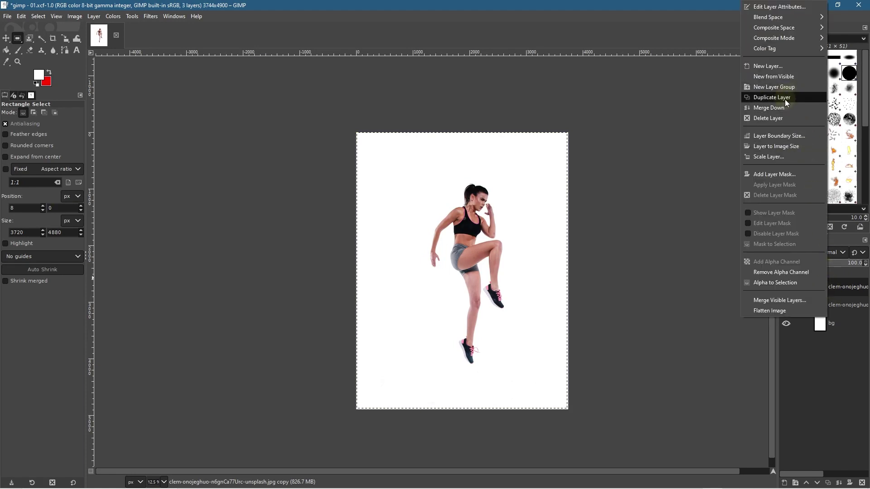
pyautogui.click(785, 99)
pyautogui.rightClick(839, 290)
pyautogui.click(778, 97)
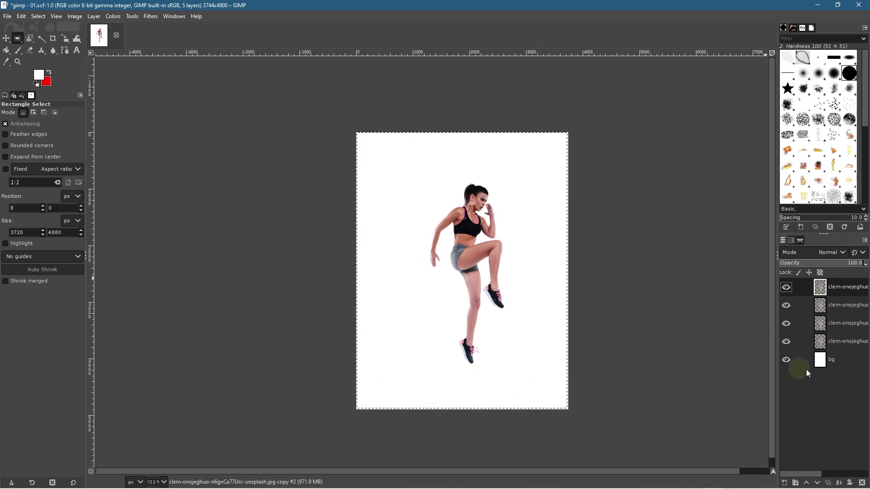
pyautogui.click(7, 16)
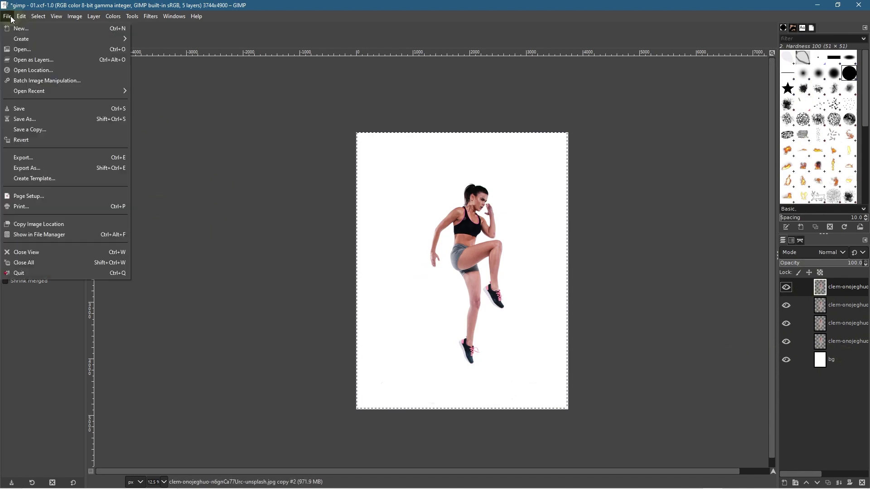
pyautogui.click(26, 109)
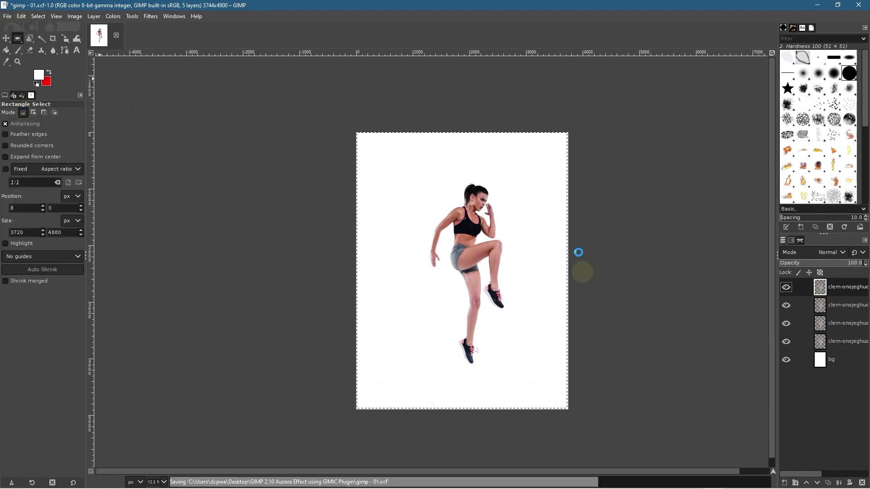
# Step: Raise the bg layer three positions in the layer stack, directly below the topmost photo copy
pyautogui.click(834, 340)
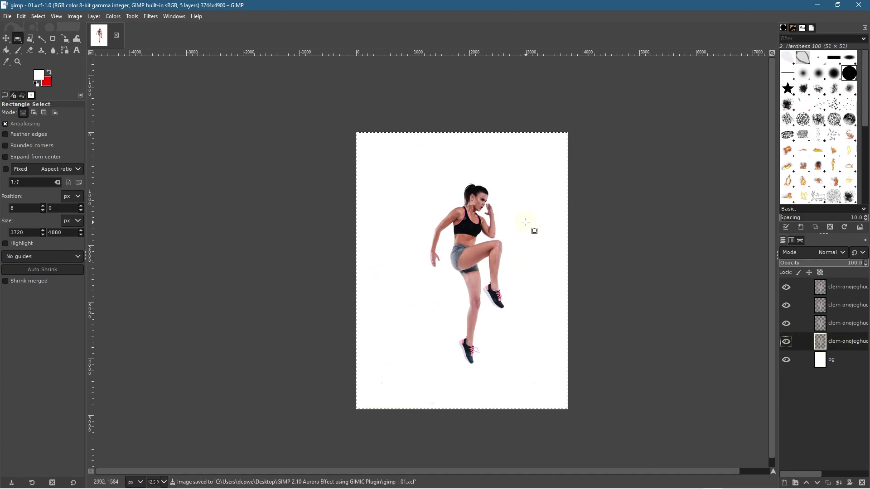
pyautogui.click(833, 362)
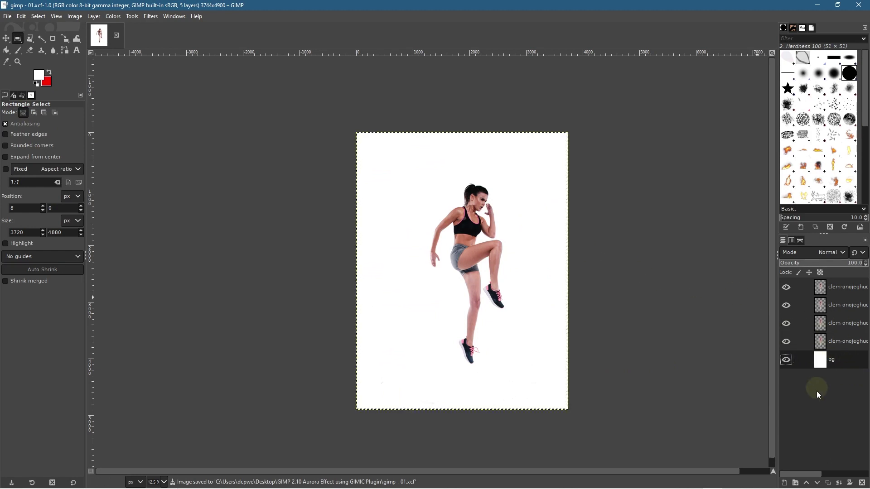
pyautogui.click(808, 484)
pyautogui.click(808, 484)
pyautogui.click(807, 484)
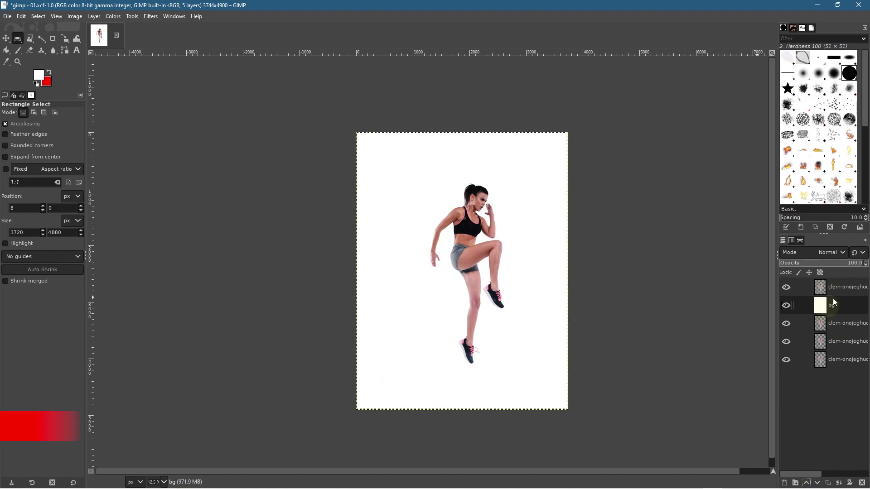
# Step: Merge the topmost photo copy down into the bg layer and hide the two lowest photo copies
pyautogui.click(824, 289)
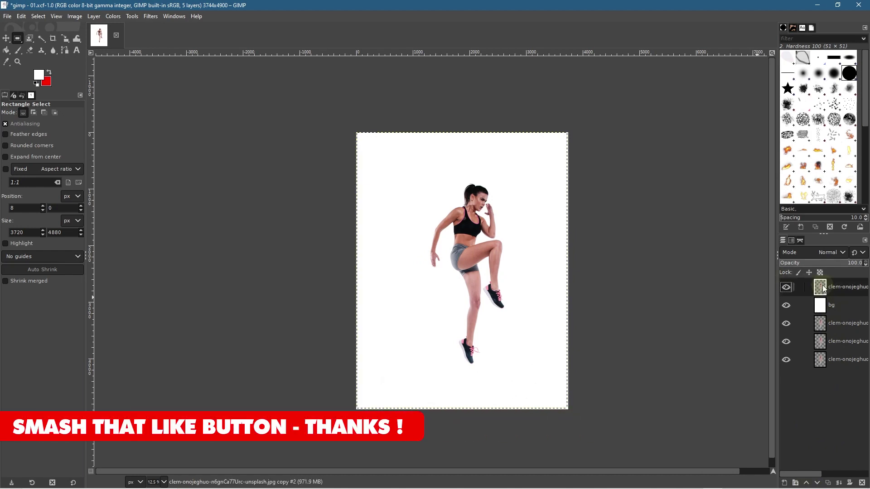
pyautogui.rightClick(824, 289)
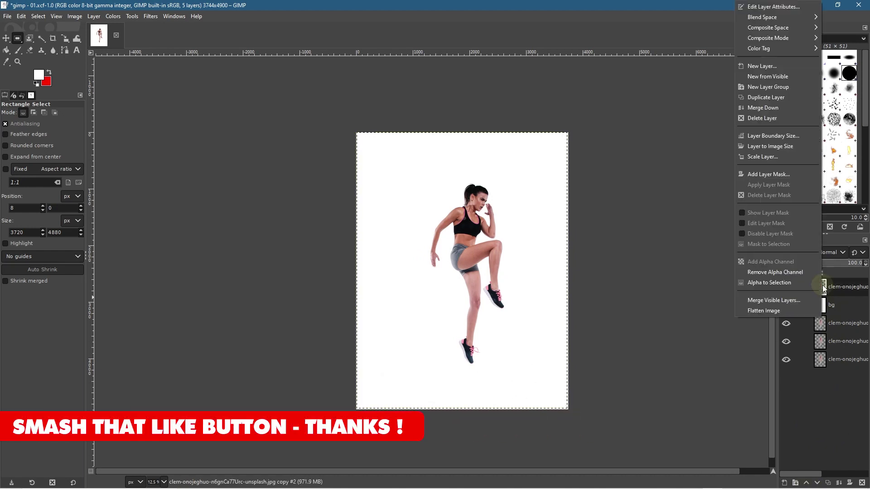
pyautogui.click(770, 117)
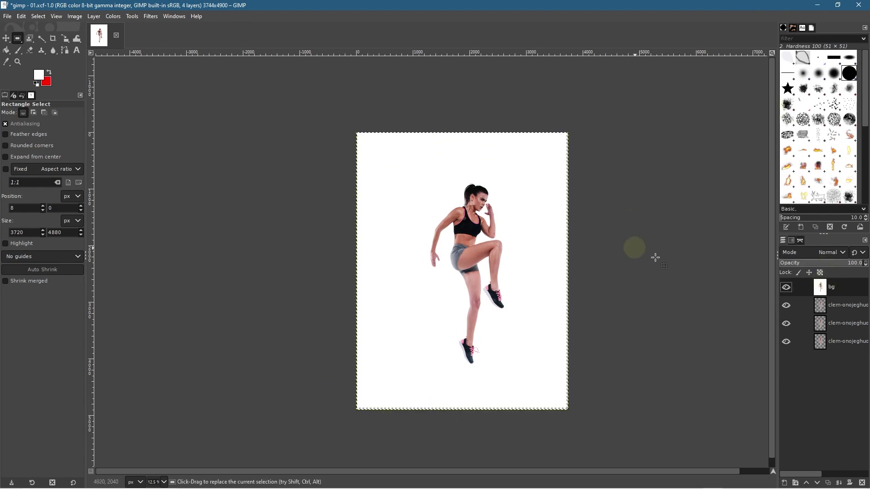
pyautogui.click(814, 308)
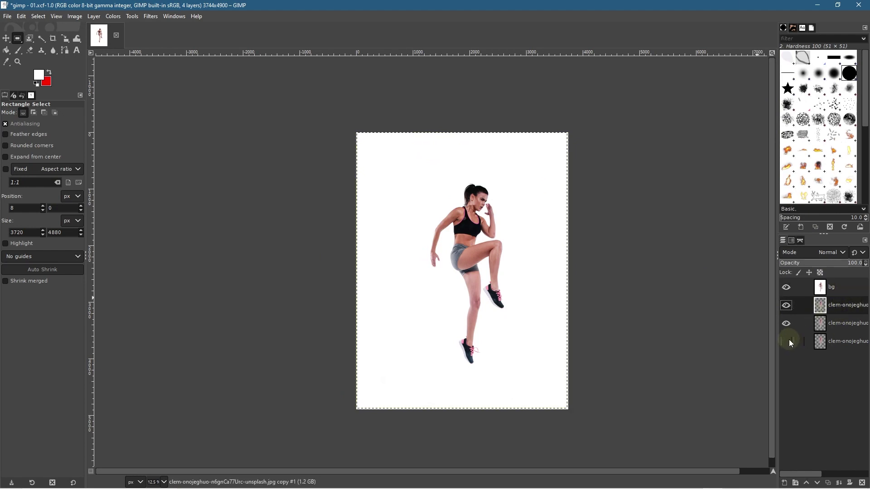
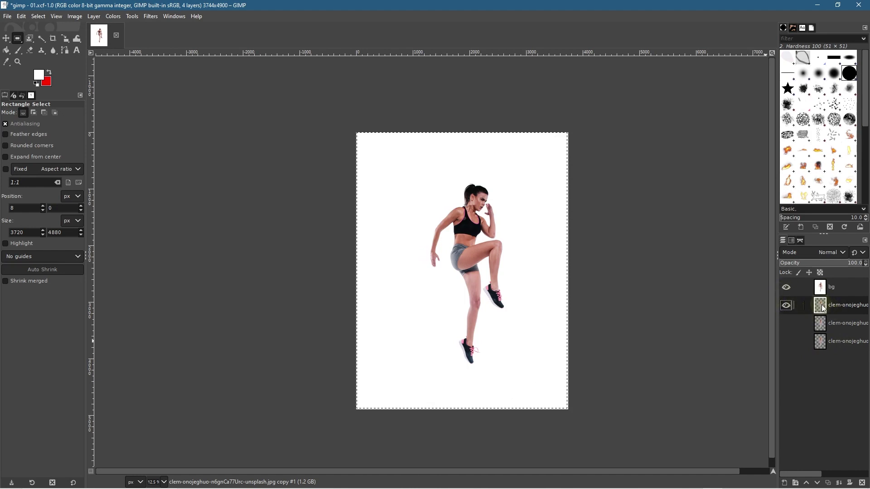
# Step: Open G'MIC-Qt on the merged bg layer and choose the Artistic filter Aurora with the blend mode Average
pyautogui.click(824, 290)
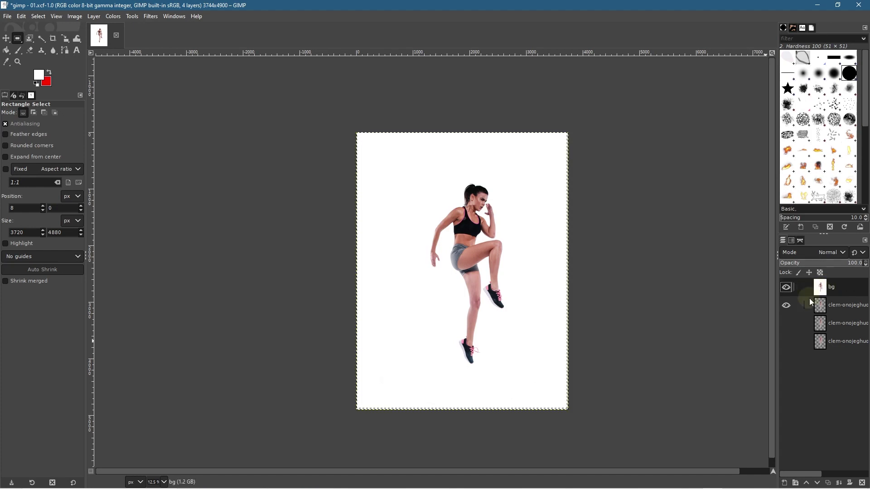
pyautogui.click(146, 18)
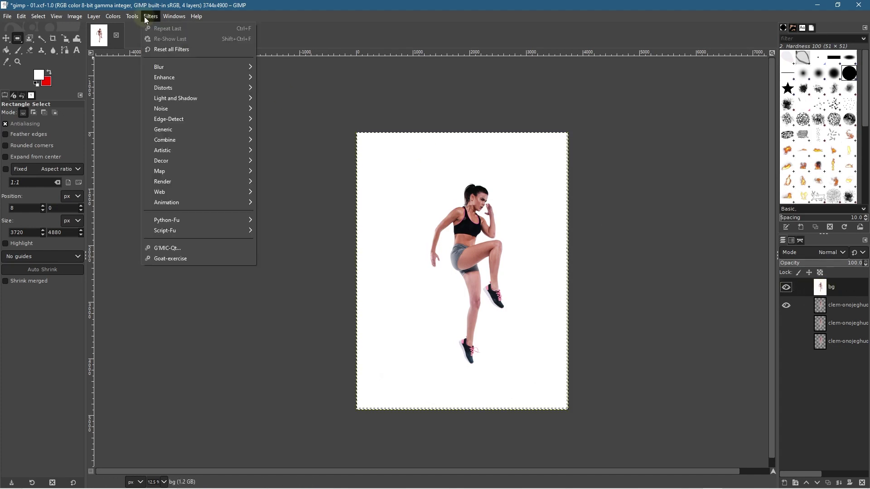
pyautogui.click(169, 250)
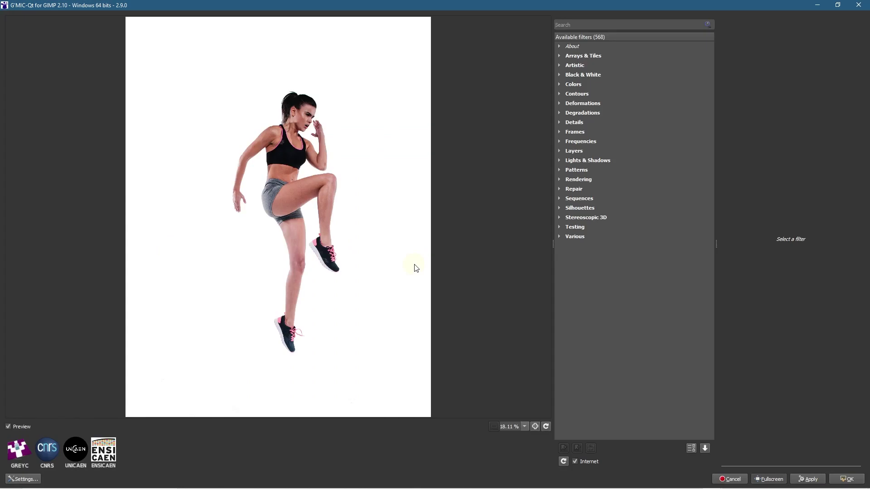
pyautogui.click(559, 65)
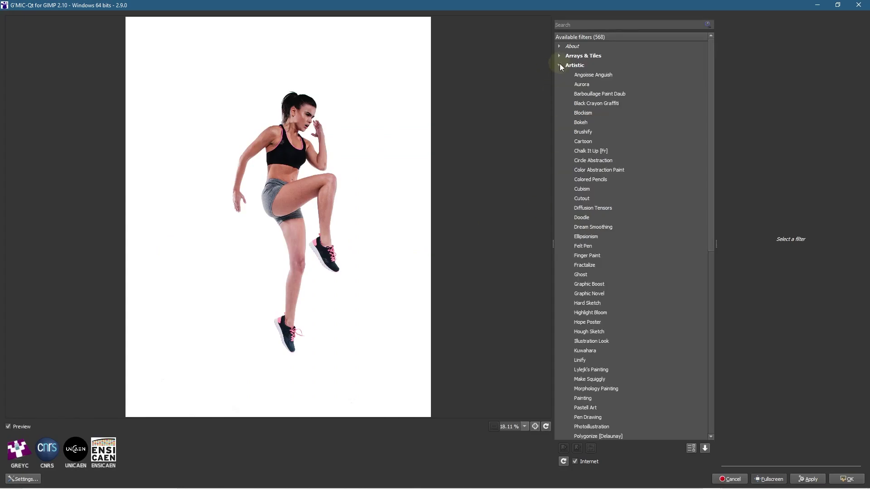
pyautogui.click(584, 86)
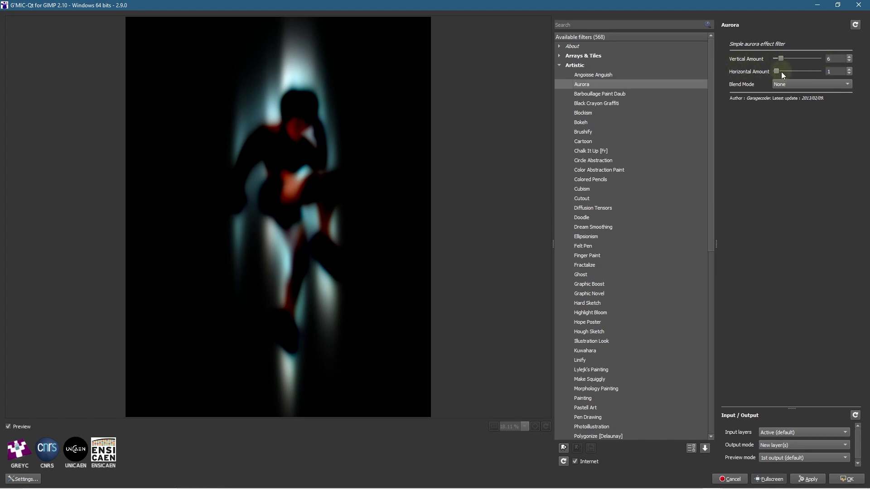
pyautogui.click(799, 83)
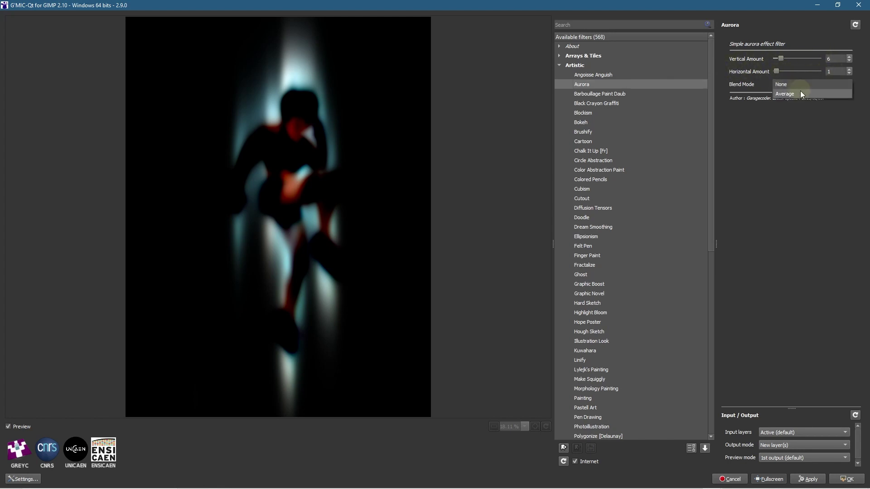
pyautogui.click(800, 92)
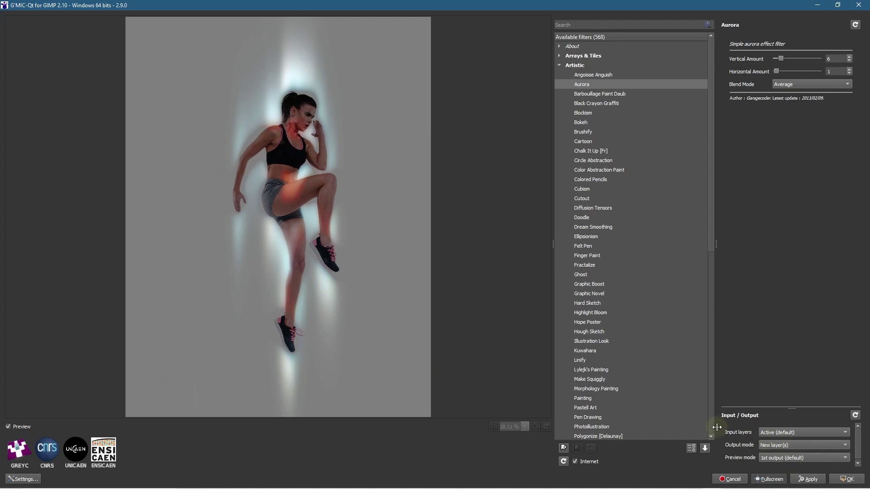
# Step: Keep the input layers on Active (default) and the output mode on New layer(s), and apply the Aurora filter
pyautogui.click(776, 434)
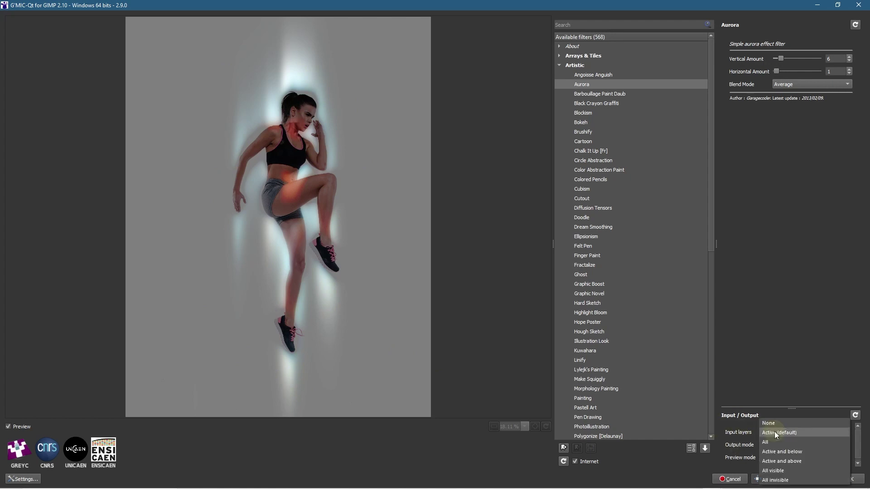
pyautogui.click(776, 433)
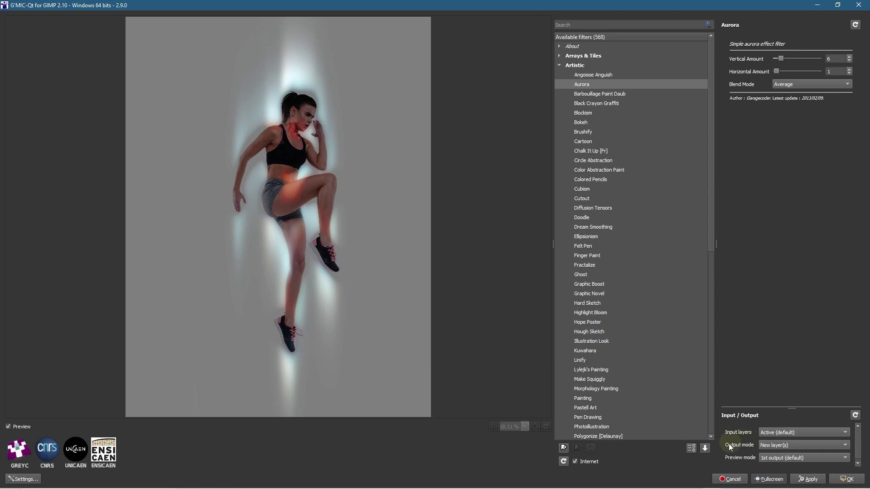
pyautogui.click(774, 447)
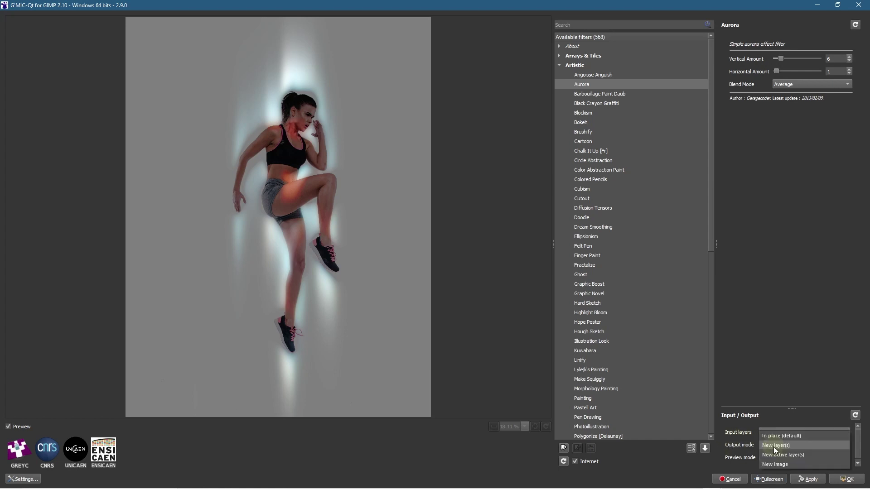
pyautogui.click(773, 446)
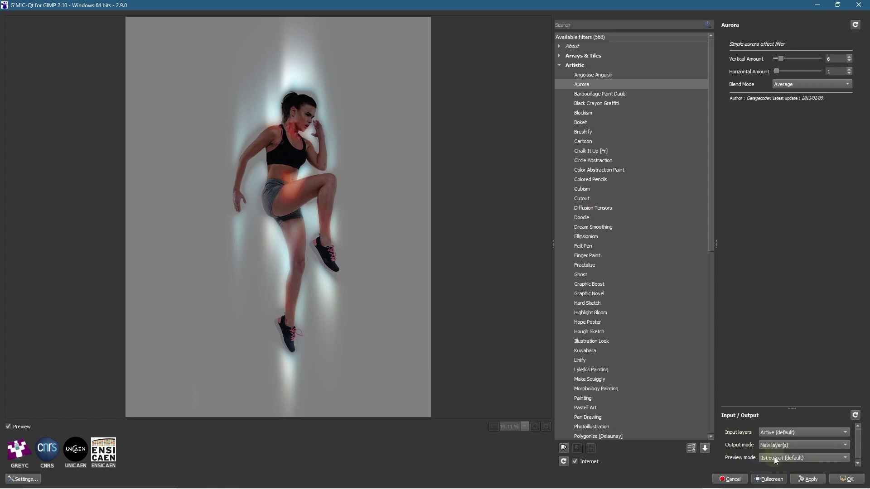
pyautogui.click(847, 479)
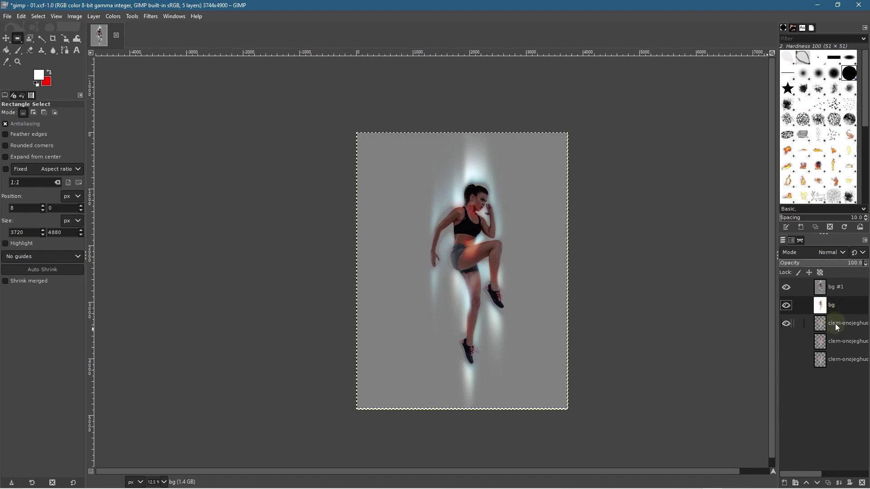
# Step: Raise the visible photo copy above bg #1 to the top of the layer stack and inspect the result
pyautogui.click(818, 324)
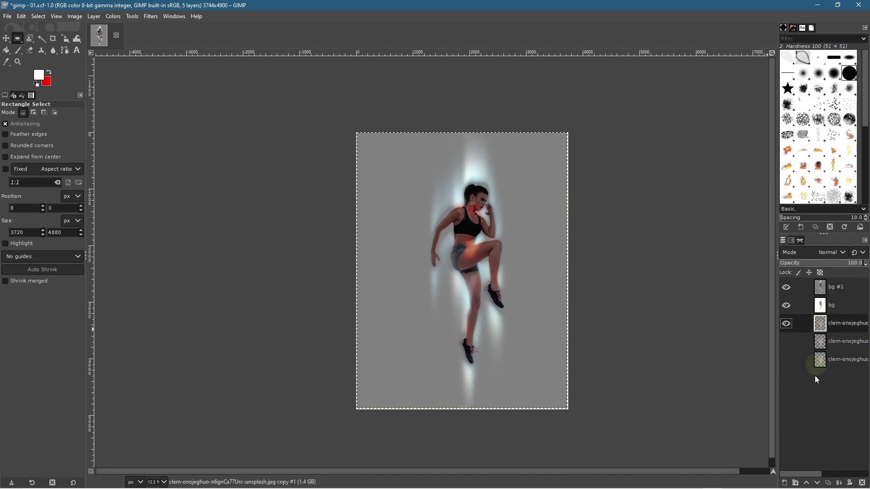
pyautogui.click(808, 484)
pyautogui.click(808, 484)
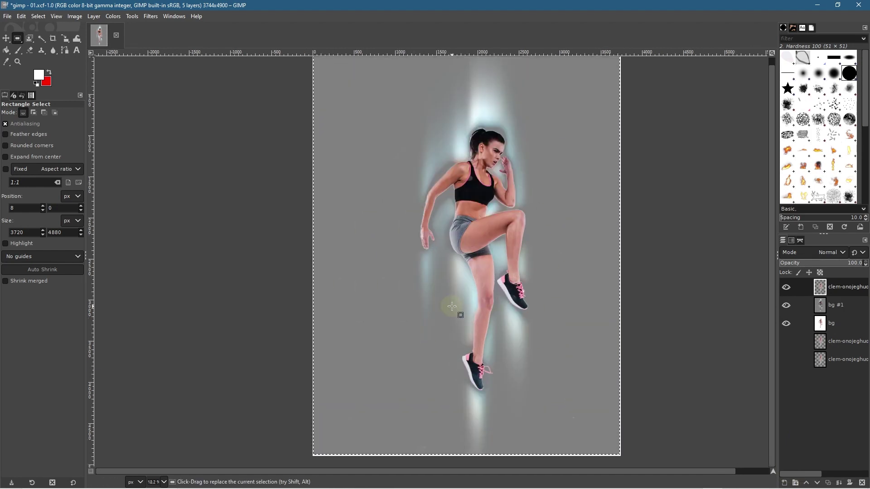
pyautogui.scroll(3, 452, 307)
pyautogui.scroll(-3, 452, 307)
pyautogui.scroll(1, 452, 307)
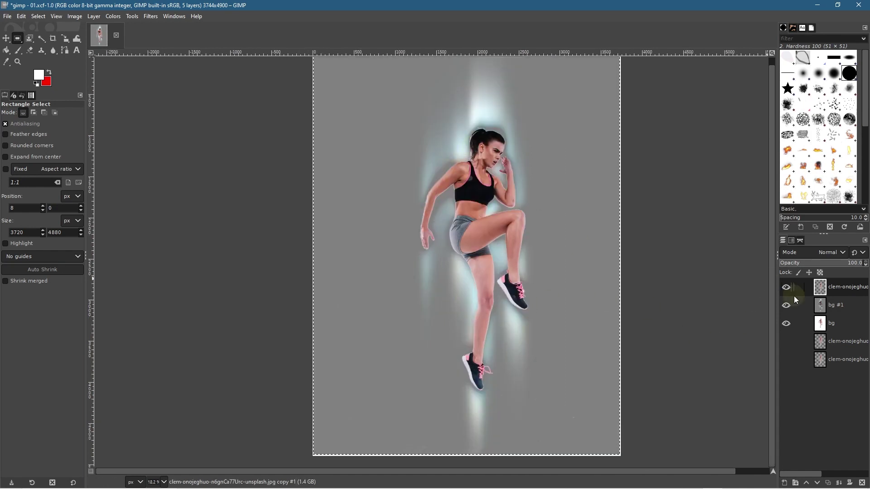
# Step: Preview several hue shifts and a saturation of 53 on the bg #1 layer with Hue-Saturation, and discard them
pyautogui.click(814, 306)
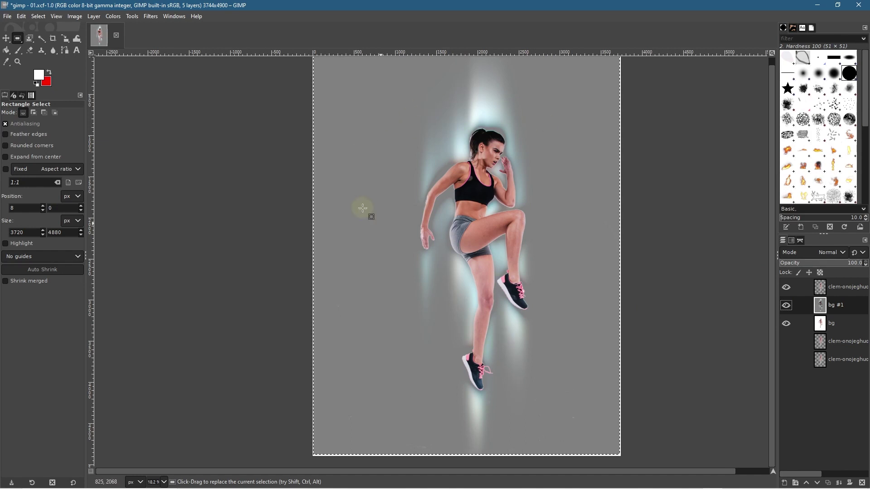
pyautogui.click(112, 17)
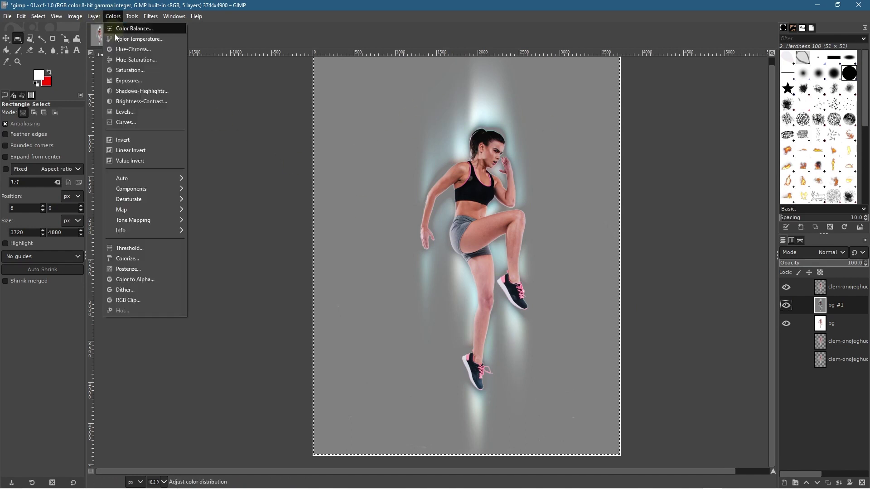
pyautogui.click(124, 60)
pyautogui.moveTo(82, 200); pyautogui.dragTo(48, 195)
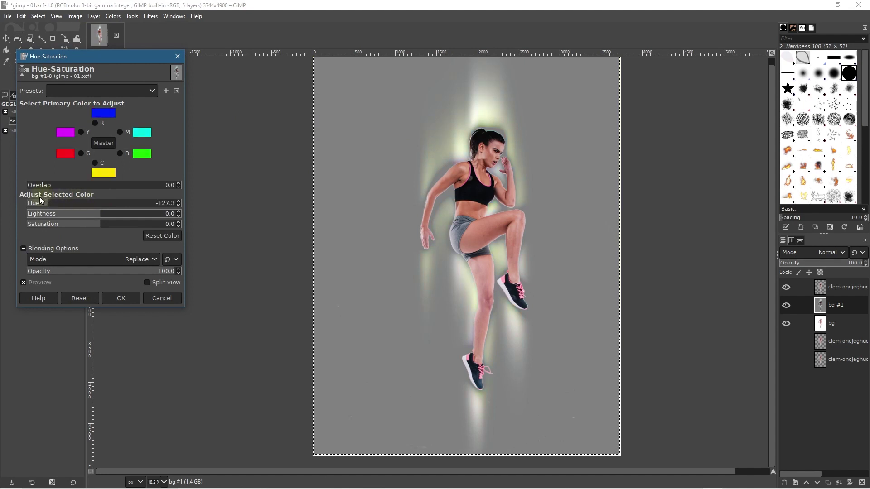
pyautogui.moveTo(33, 203); pyautogui.dragTo(141, 235)
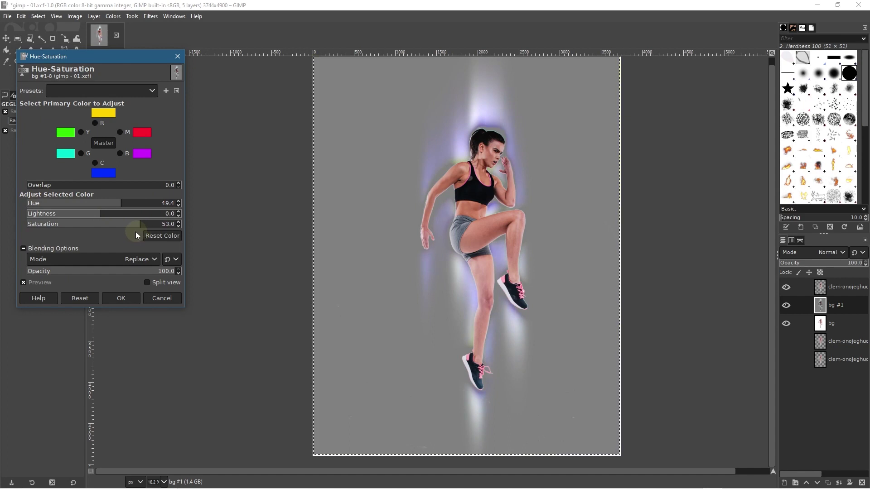
pyautogui.moveTo(117, 207); pyautogui.dragTo(89, 202)
pyautogui.click(68, 203)
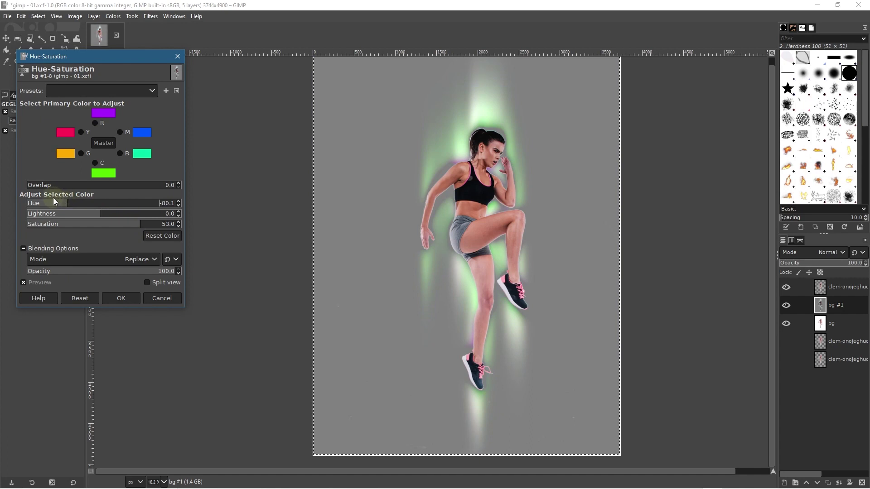
pyautogui.click(159, 298)
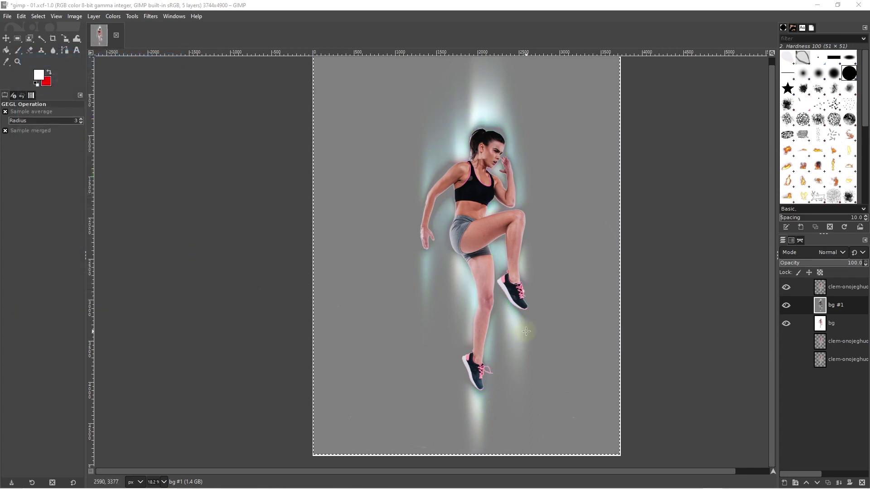
# Step: Compare the image without the topmost photo copy, and hide that copy along with the bg #1 and bg layers
pyautogui.click(787, 288)
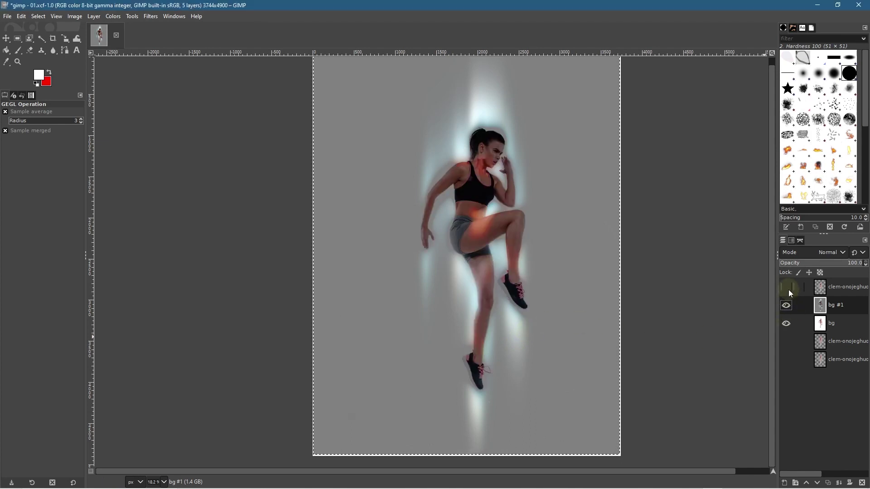
pyautogui.click(788, 290)
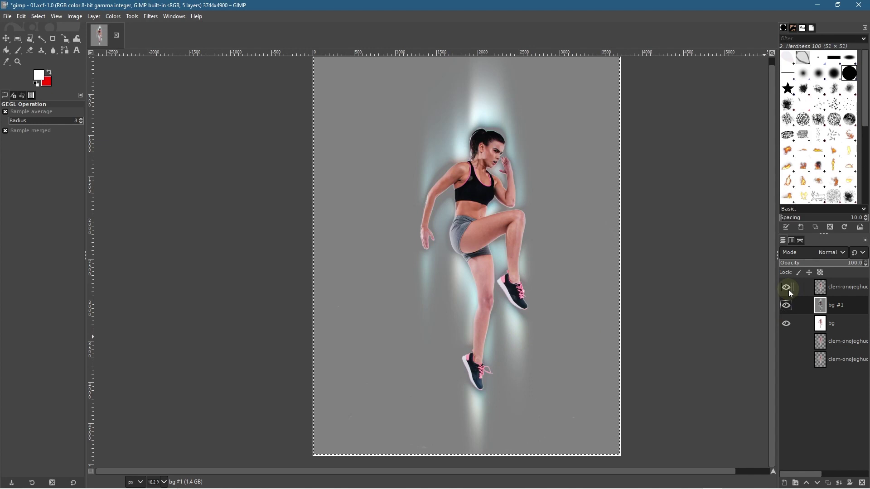
pyautogui.keyDown('ctrl'); pyautogui.scroll(-1, 657, 310); pyautogui.keyUp('ctrl')
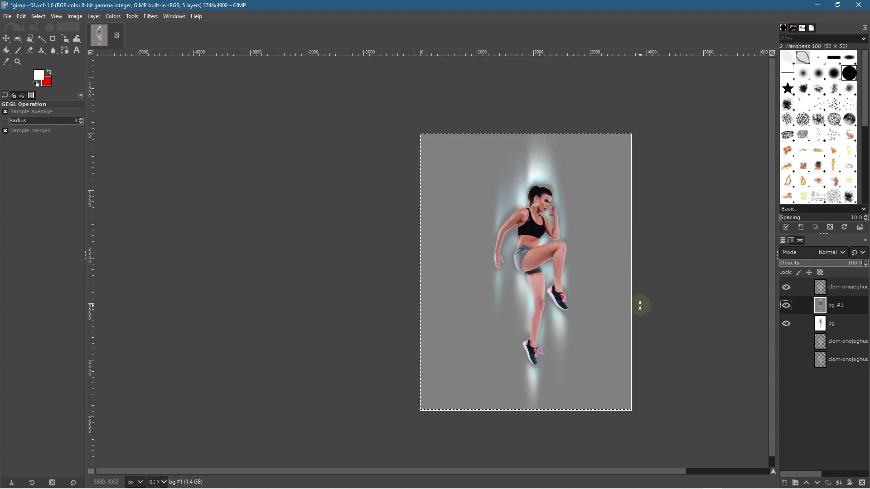
pyautogui.keyDown('ctrl'); pyautogui.scroll(1, 641, 306); pyautogui.keyUp('ctrl')
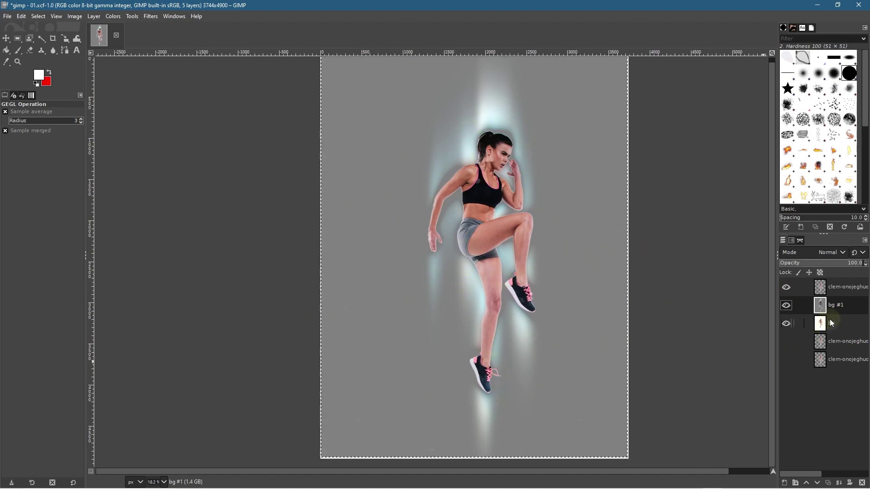
pyautogui.click(787, 287)
pyautogui.click(787, 307)
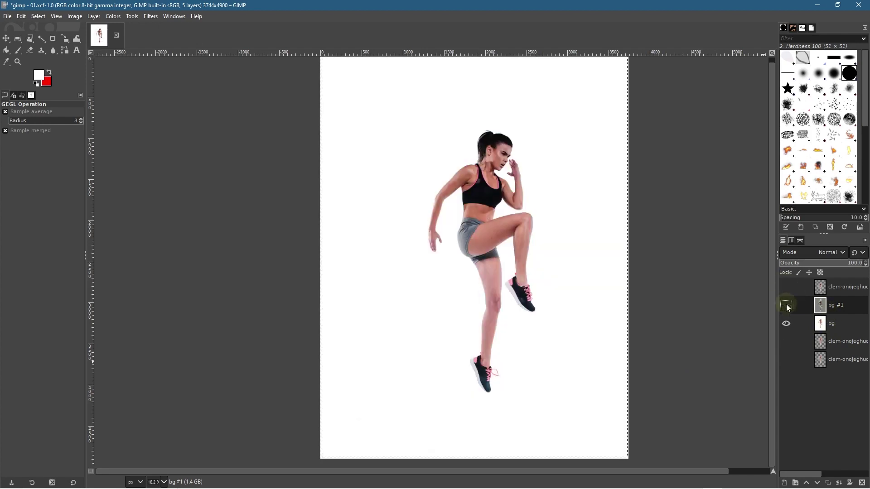
pyautogui.click(821, 323)
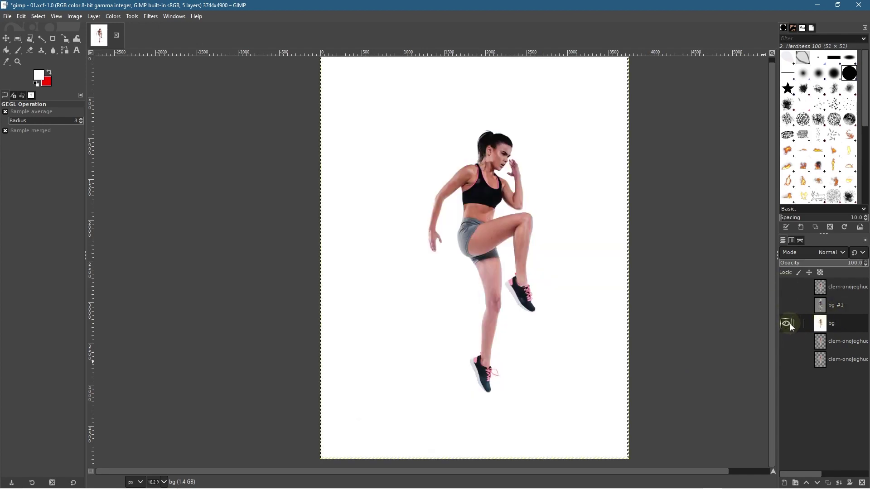
pyautogui.click(787, 324)
# Step: Duplicate the hidden photo copy directly below bg, raise the duplicate to the top of the layer stack and show it
pyautogui.click(833, 343)
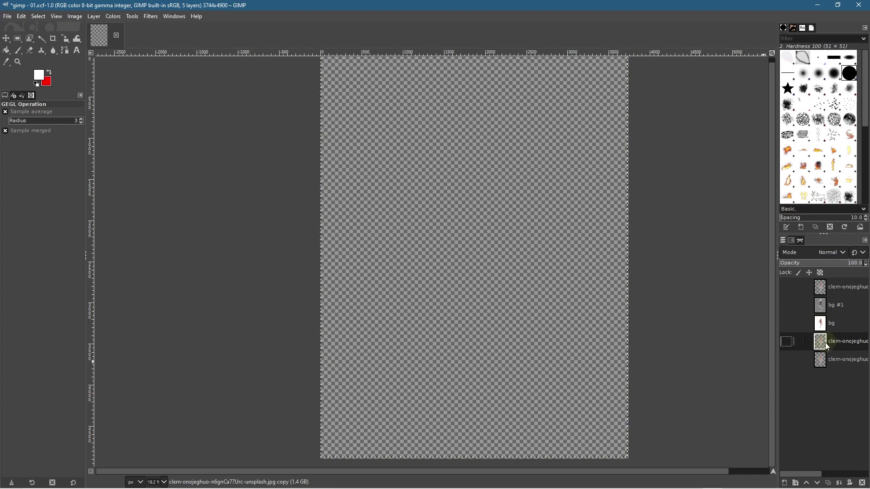
pyautogui.rightClick(825, 346)
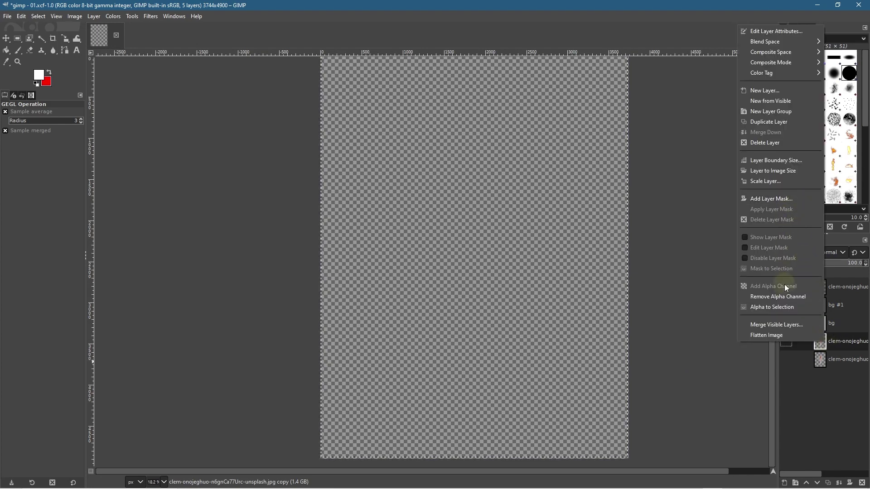
pyautogui.click(785, 122)
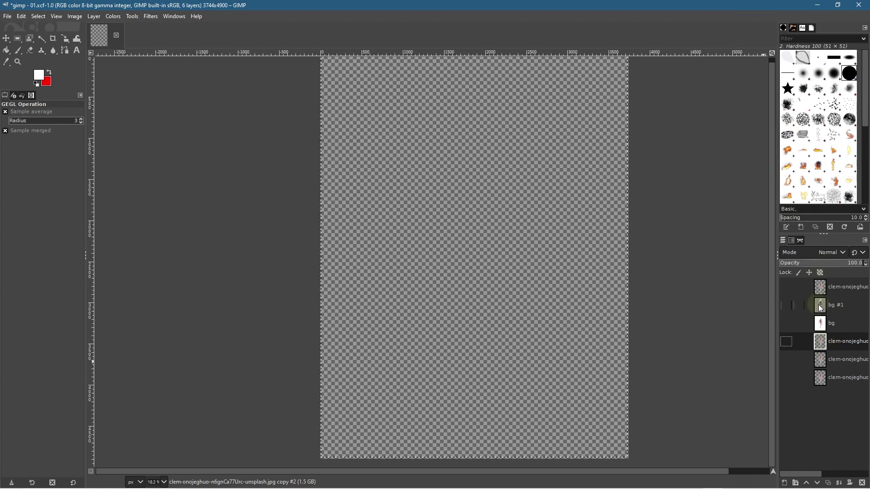
pyautogui.click(809, 483)
pyautogui.click(809, 483)
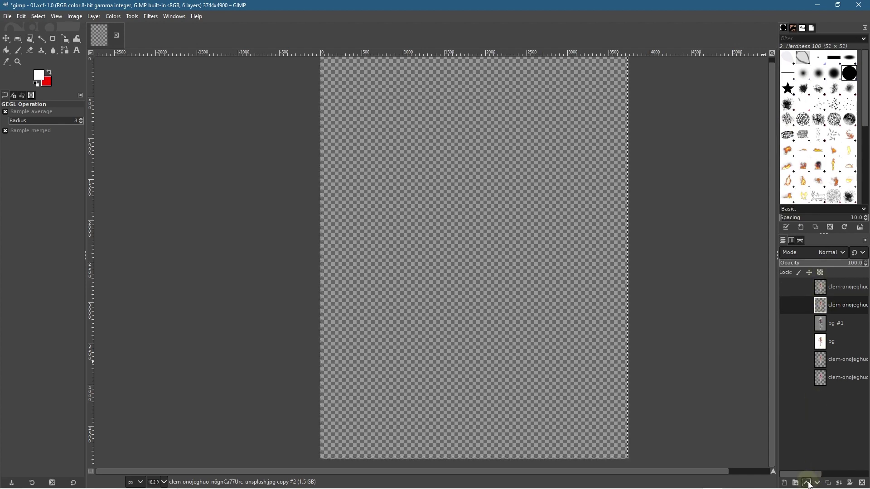
pyautogui.click(809, 484)
pyautogui.click(787, 287)
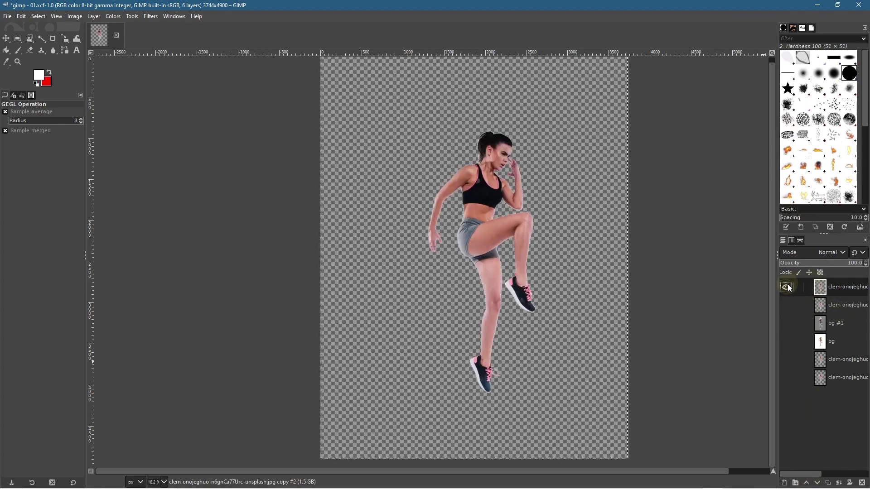
# Step: Add a white-filled 3744 × 4900 px layer named bg directly below the visible topmost photo copy
pyautogui.click(820, 306)
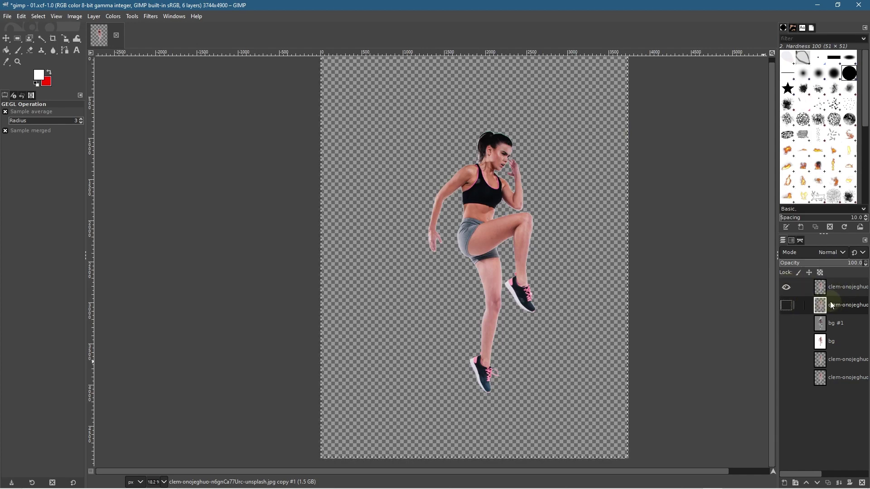
pyautogui.click(785, 483)
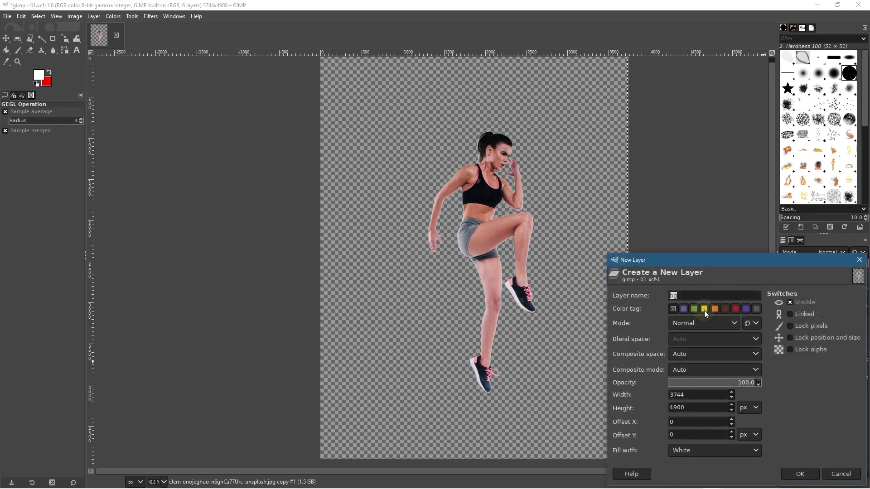
pyautogui.click(799, 475)
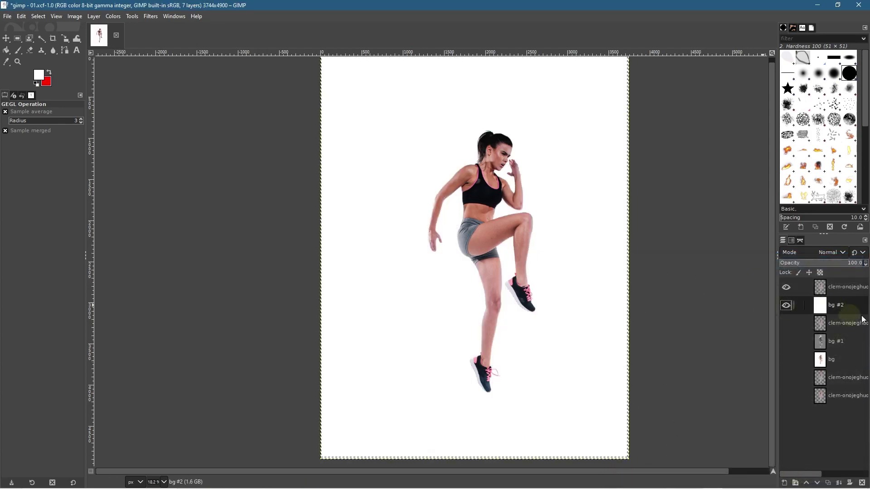
# Step: Set the foreground color to cyan 00ecff and fill the new bg #2 layer with it using Bucket Fill
pyautogui.click(39, 75)
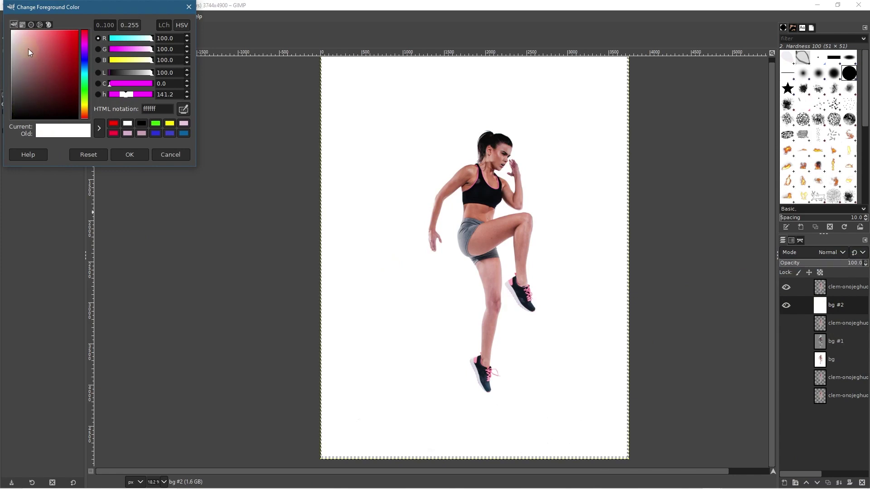
pyautogui.click(86, 72)
pyautogui.moveTo(53, 54); pyautogui.dragTo(80, 25)
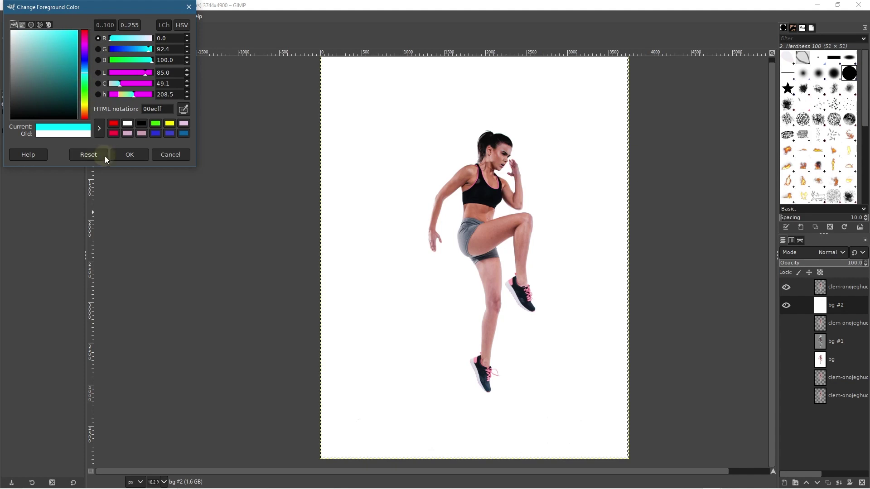
pyautogui.click(127, 156)
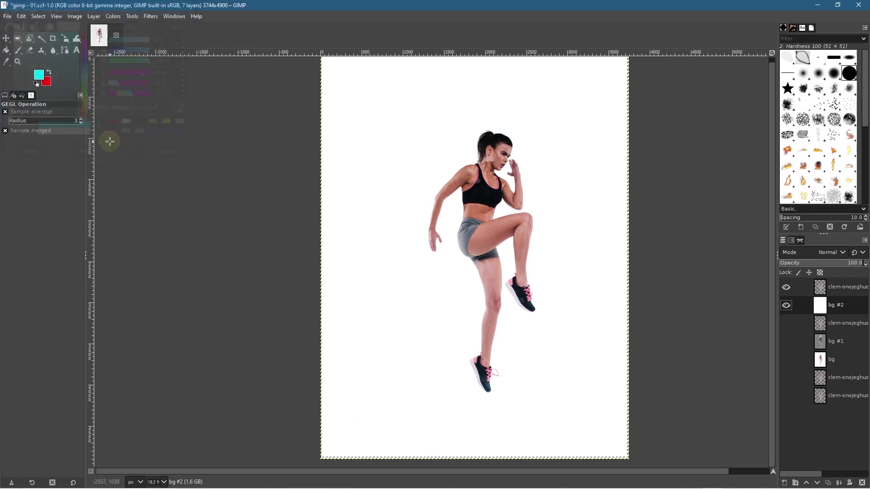
pyautogui.click(6, 50)
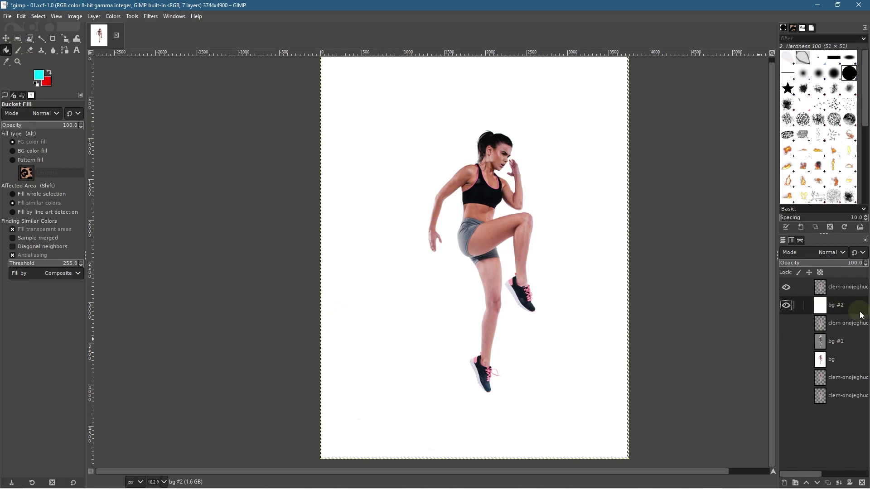
pyautogui.click(599, 306)
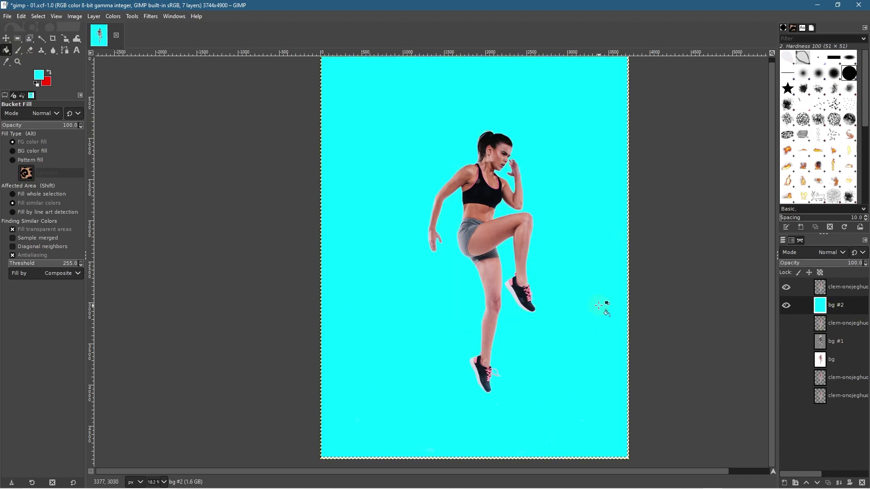
# Step: Merge the topmost photo copy down into the cyan bg #2 layer
pyautogui.click(7, 39)
pyautogui.click(811, 290)
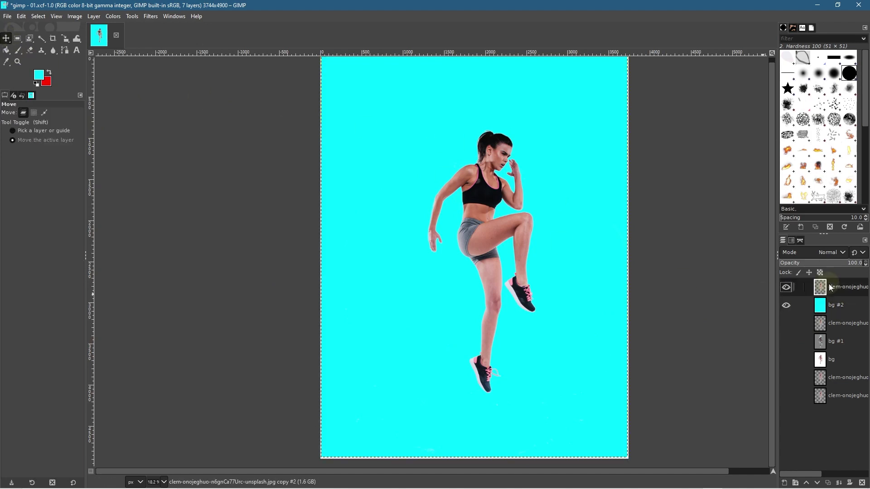
pyautogui.rightClick(818, 291)
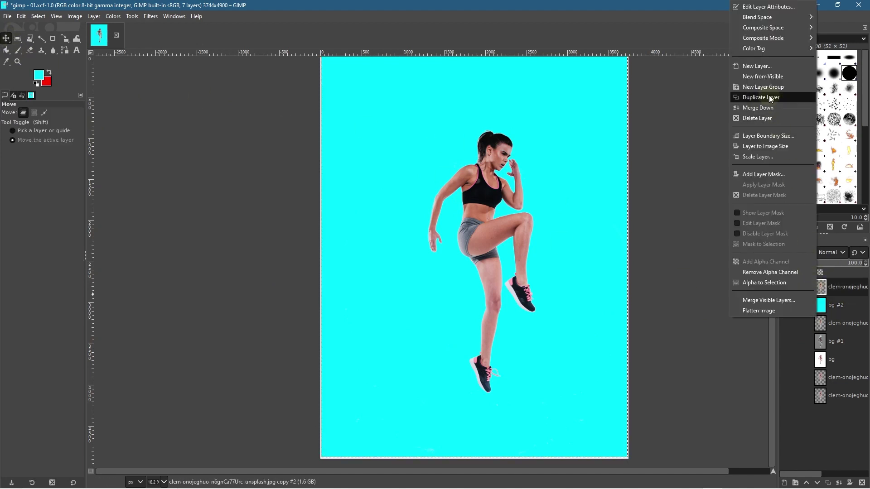
pyautogui.click(771, 109)
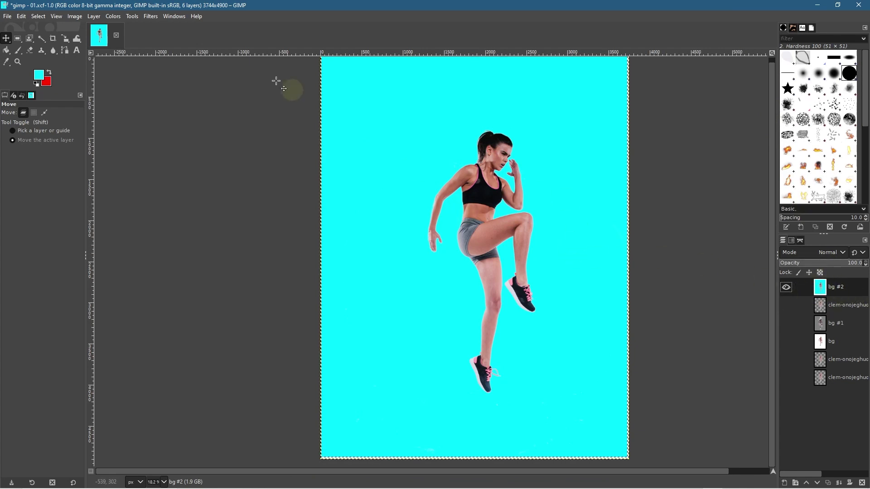
# Step: Open G'MIC-Qt with the Aurora filter on the merged bg #2 layer
pyautogui.click(136, 18)
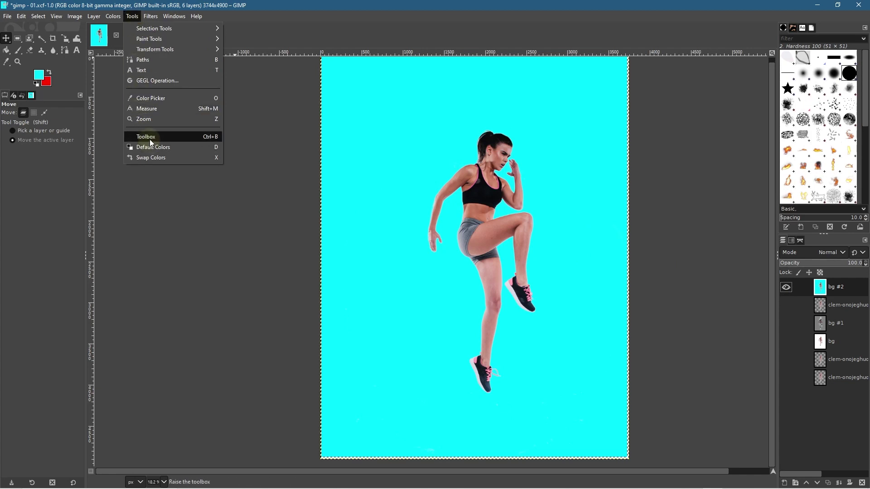
pyautogui.moveTo(150, 16)
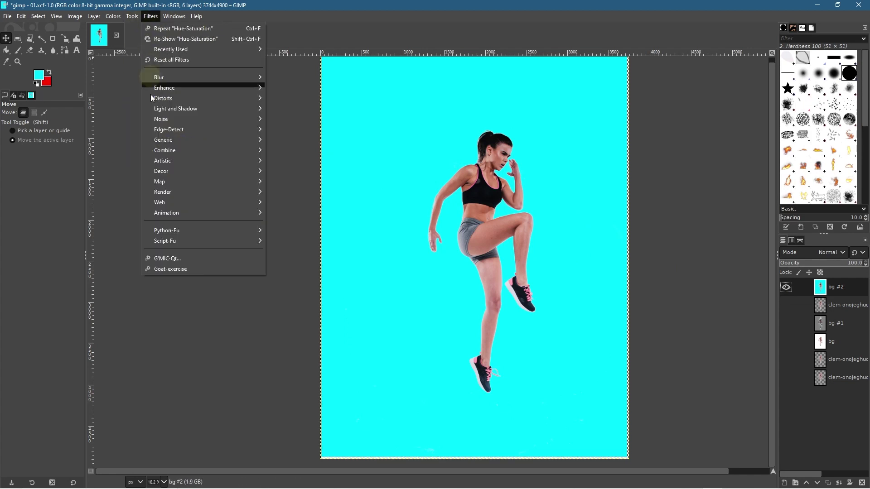
pyautogui.click(174, 262)
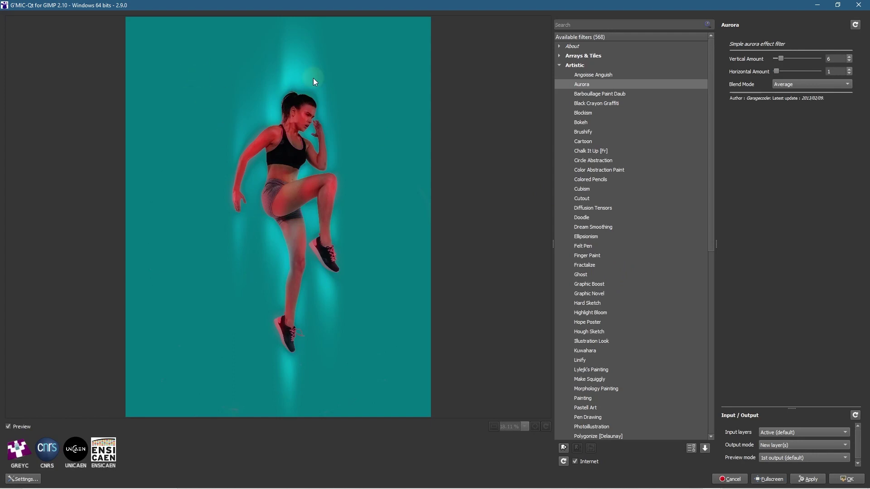
# Step: Set Aurora's blend mode to None, the vertical amount to 7.3 and the horizontal amount to 0
pyautogui.moveTo(782, 62); pyautogui.dragTo(771, 64)
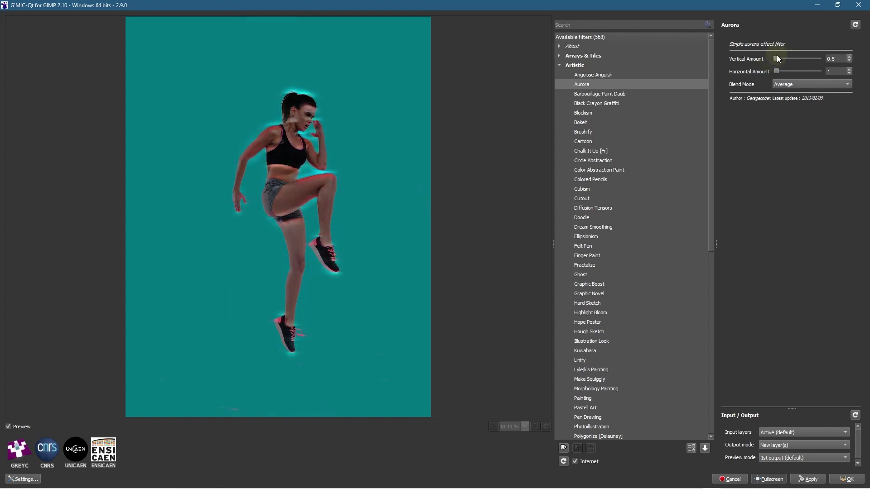
pyautogui.moveTo(779, 56); pyautogui.dragTo(785, 58)
pyautogui.click(787, 85)
pyautogui.click(787, 85)
pyautogui.click(787, 86)
pyautogui.click(785, 75)
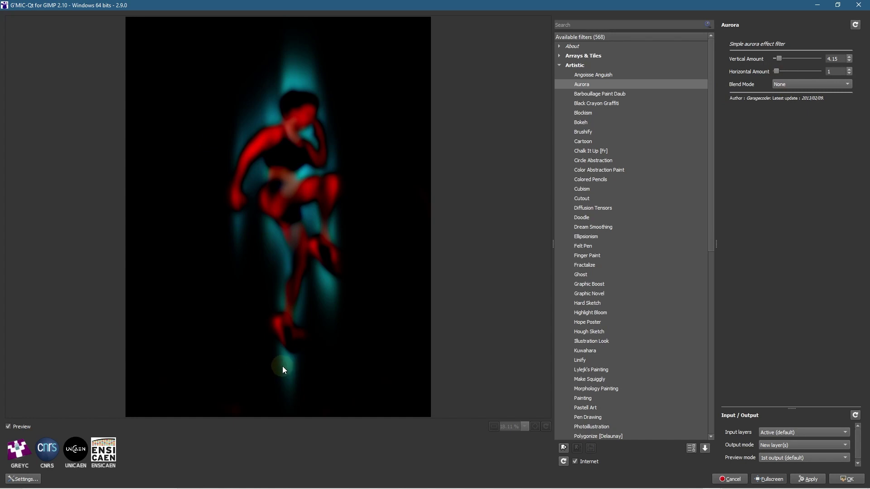
pyautogui.moveTo(779, 58); pyautogui.dragTo(776, 56)
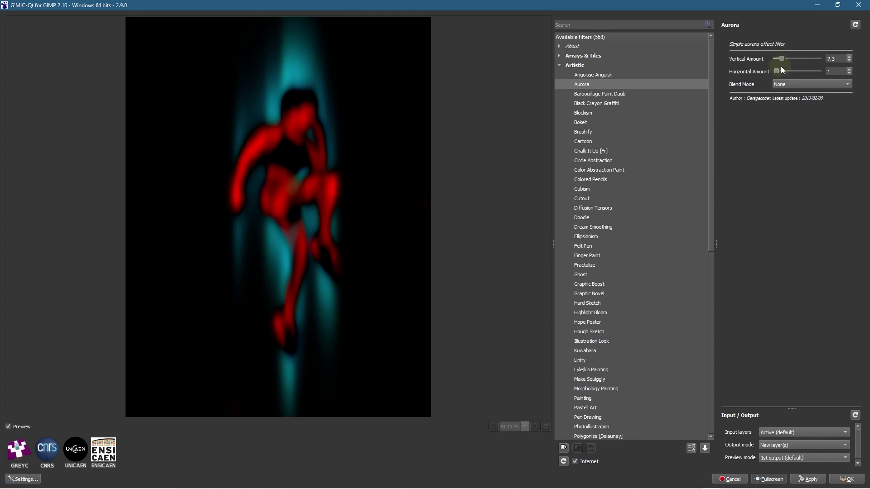
pyautogui.moveTo(777, 69); pyautogui.dragTo(776, 71)
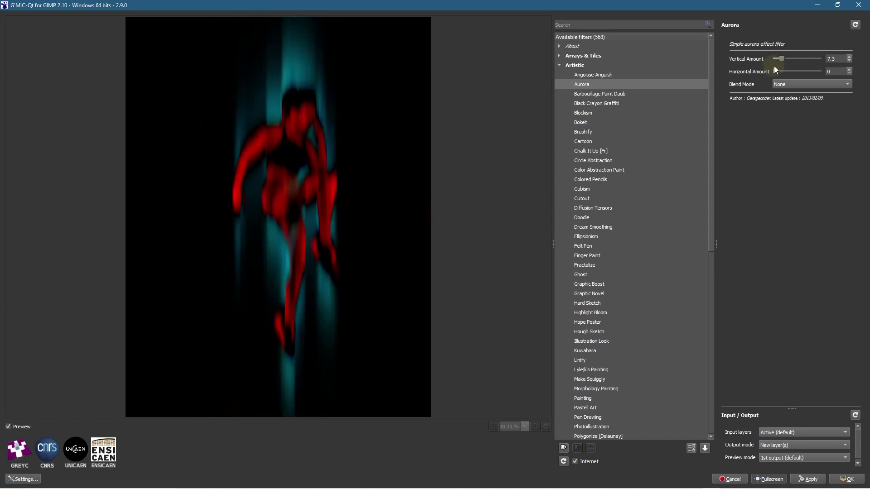
# Step: Set Aurora's horizontal amount to 0.5 and vertical amount to 8.8, and output the result as a new layer
pyautogui.click(849, 69)
pyautogui.click(849, 69)
pyautogui.click(851, 70)
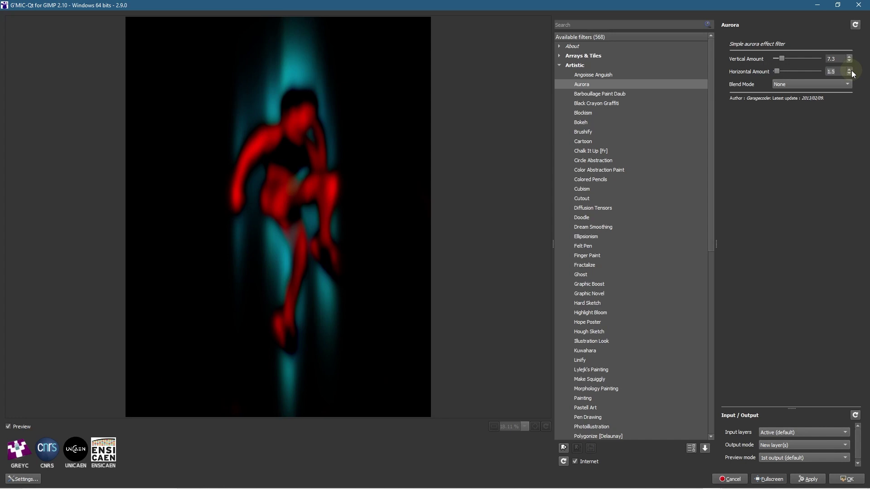
pyautogui.click(850, 73)
pyautogui.click(850, 74)
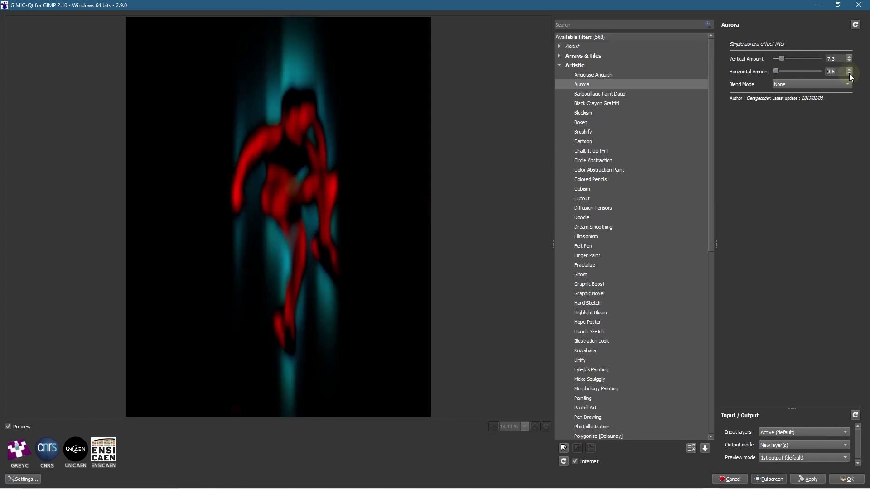
pyautogui.click(851, 58)
pyautogui.click(851, 57)
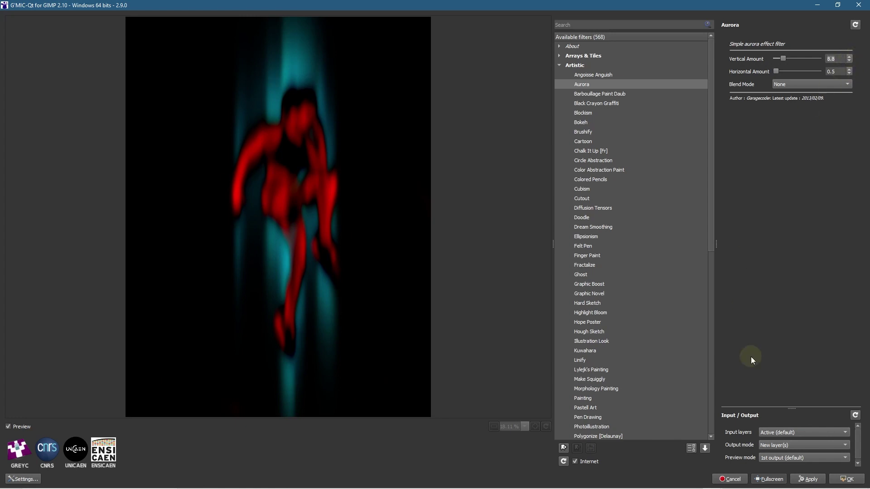
pyautogui.click(853, 482)
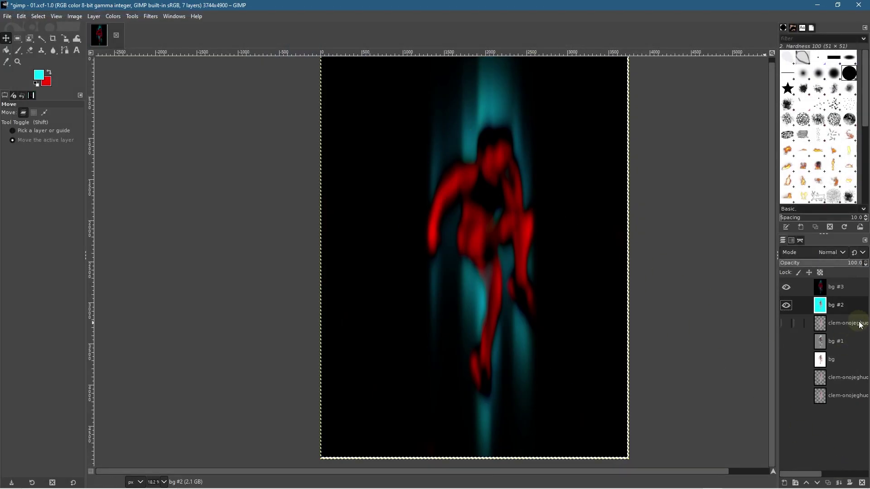
# Step: Raise the hidden cut-out photo copy above bg #3 to the top of the layer stack and make it visible
pyautogui.click(851, 326)
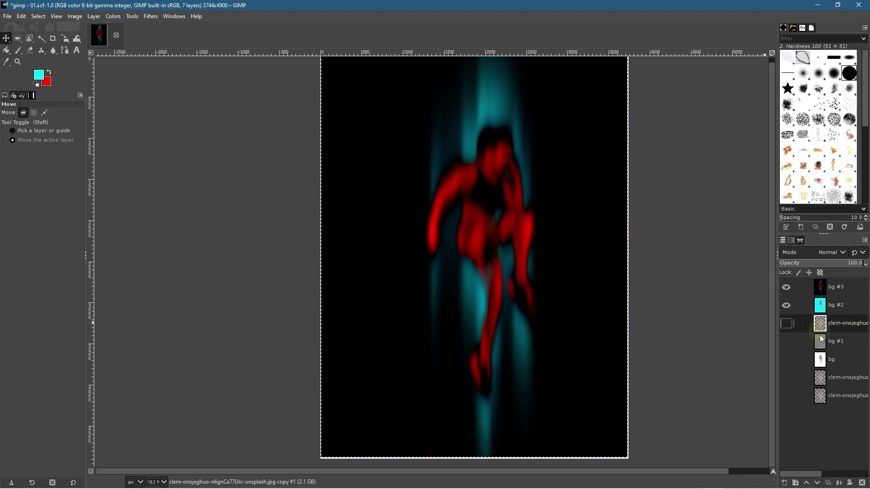
pyautogui.click(808, 483)
pyautogui.click(807, 484)
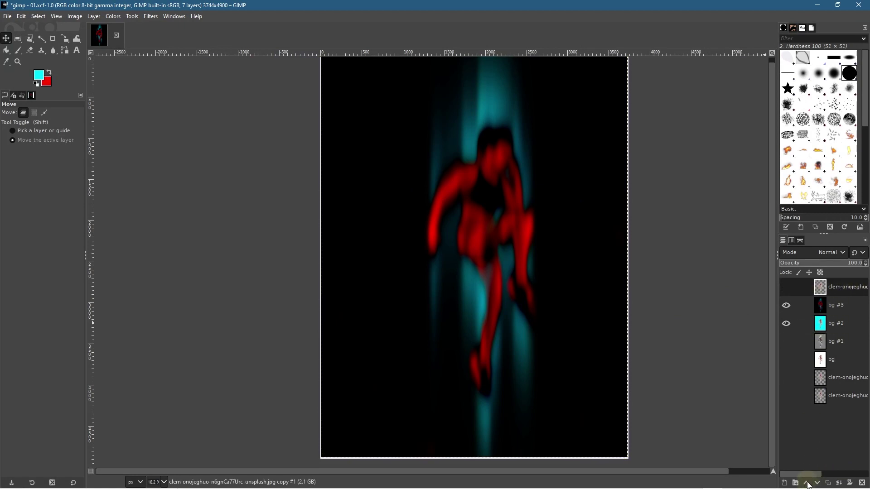
pyautogui.click(787, 287)
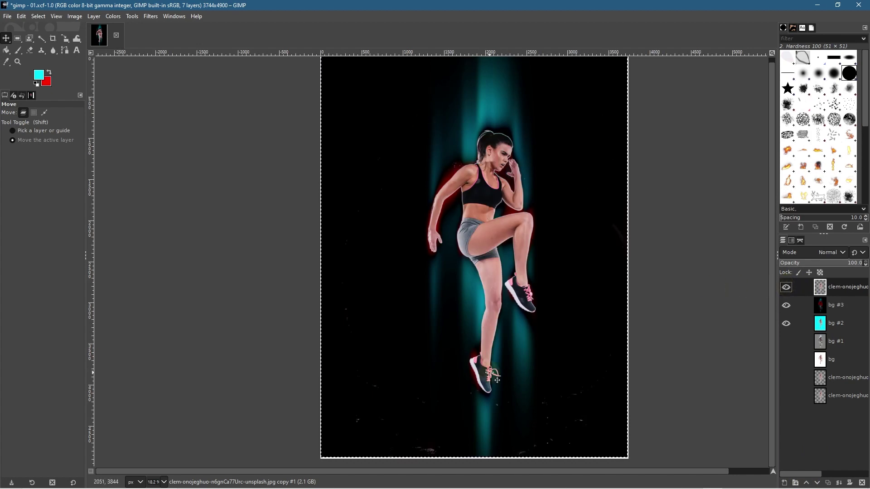
# Step: Compare the image with the bg #3 aurora layer hidden and shown
pyautogui.click(841, 306)
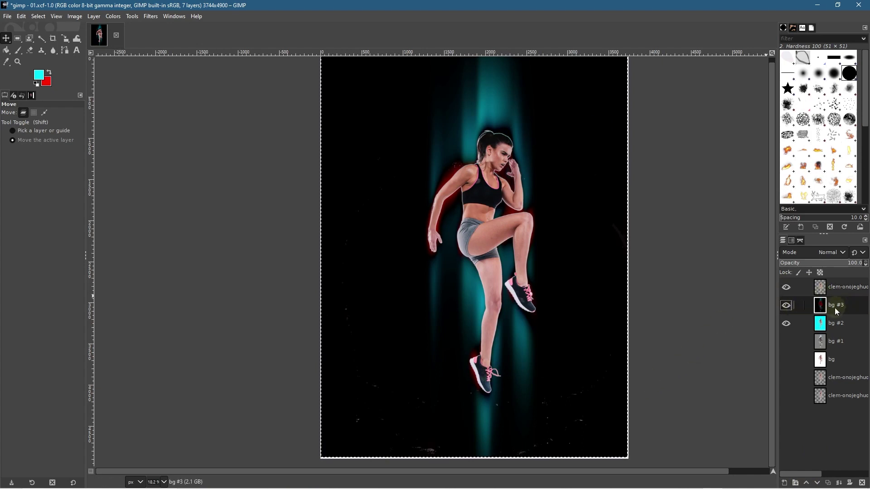
pyautogui.click(787, 306)
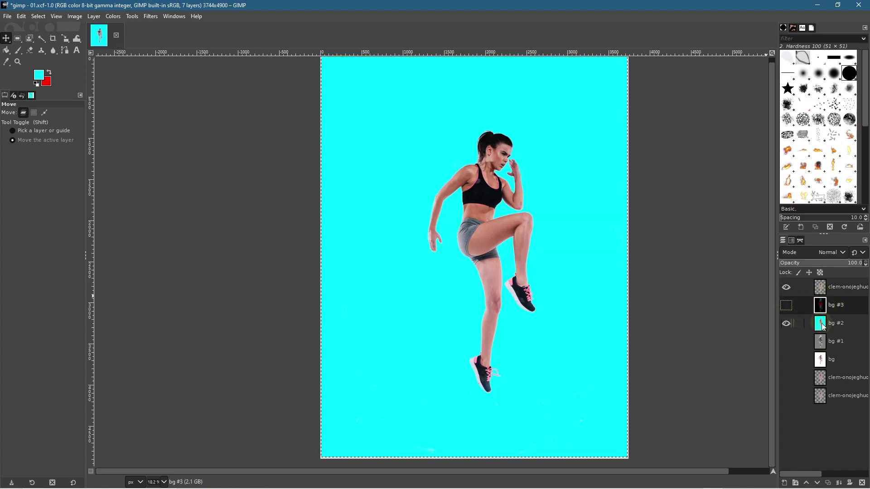
pyautogui.click(786, 306)
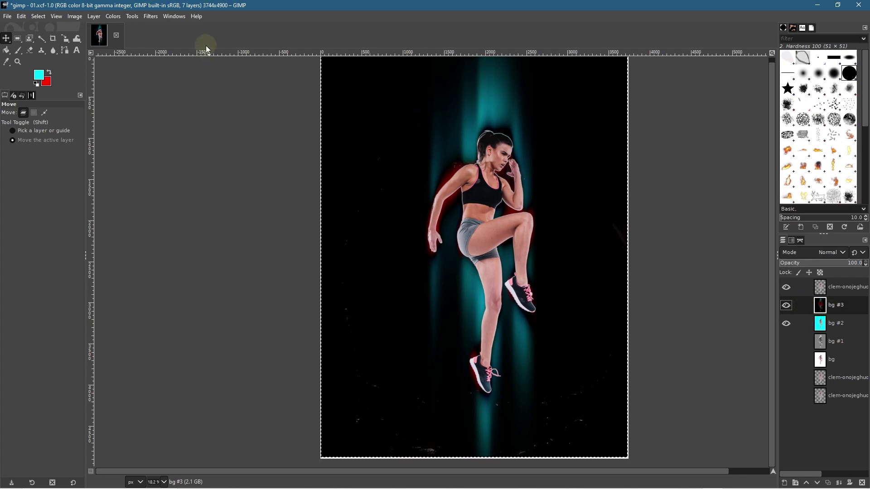
pyautogui.click(113, 16)
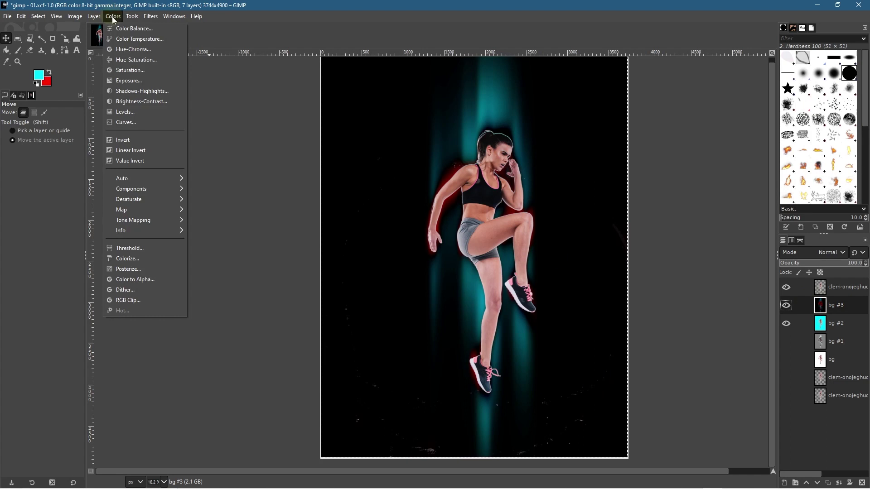
pyautogui.click(120, 73)
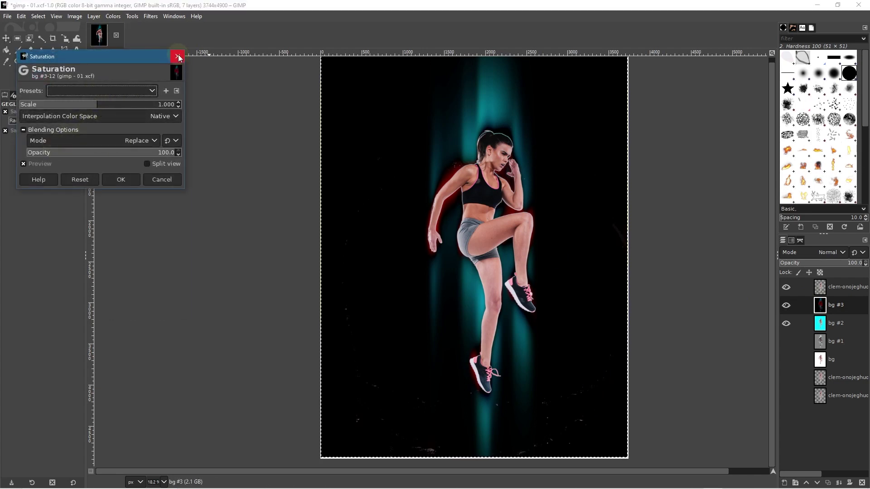
pyautogui.click(177, 57)
# Step: Try recoloring the bg #3 aurora with Hue-Saturation, using hue -106.5 and saturation values of -59.1 and 12.2
pyautogui.click(112, 16)
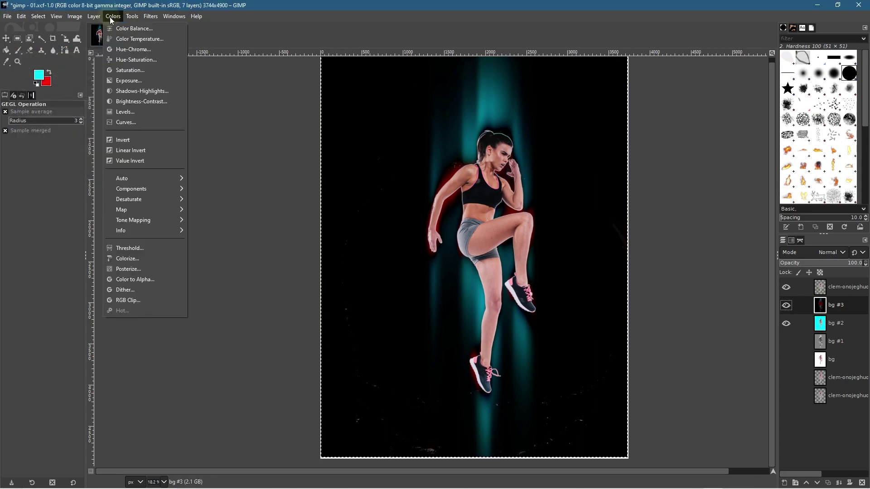
pyautogui.click(126, 60)
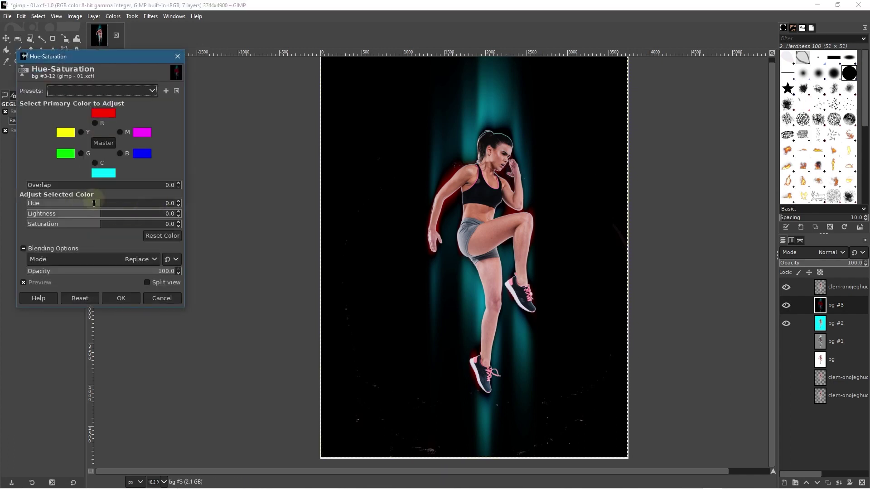
pyautogui.moveTo(78, 206); pyautogui.dragTo(57, 220)
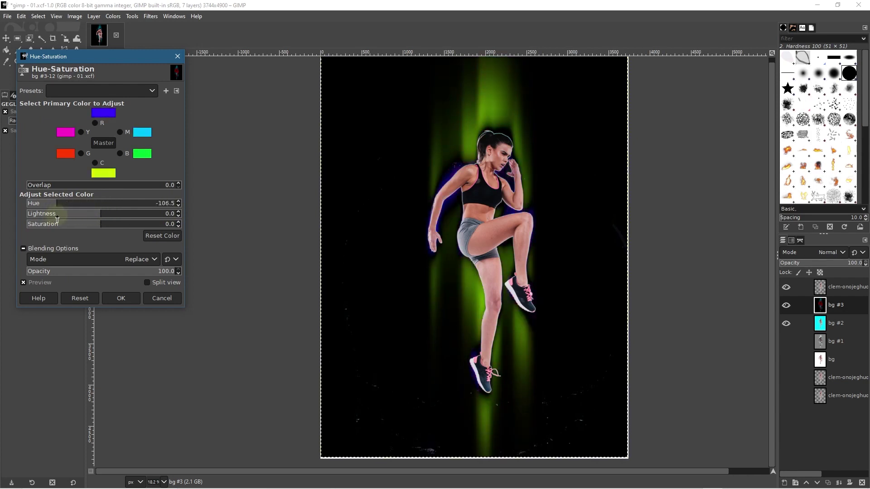
pyautogui.moveTo(93, 227); pyautogui.dragTo(57, 214)
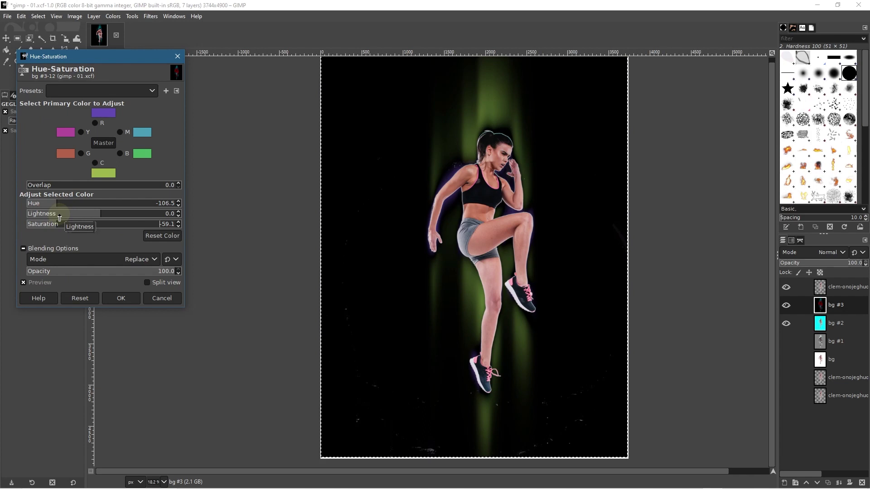
pyautogui.click(111, 222)
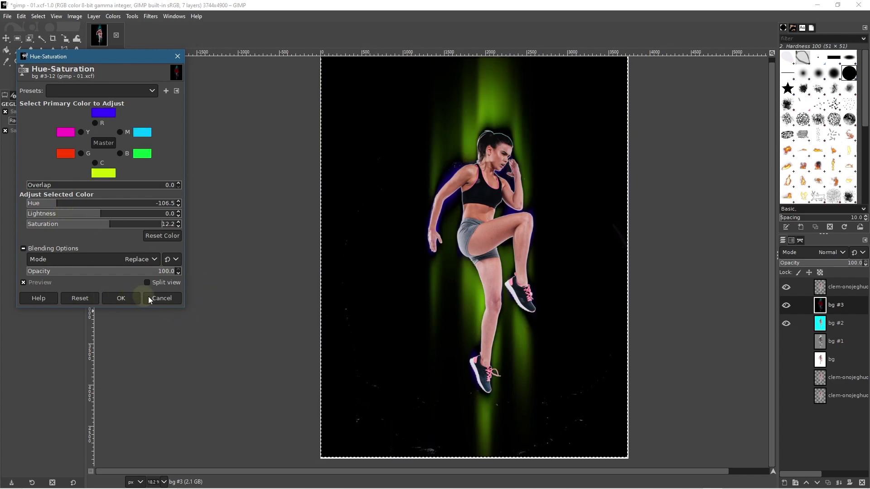
pyautogui.click(163, 298)
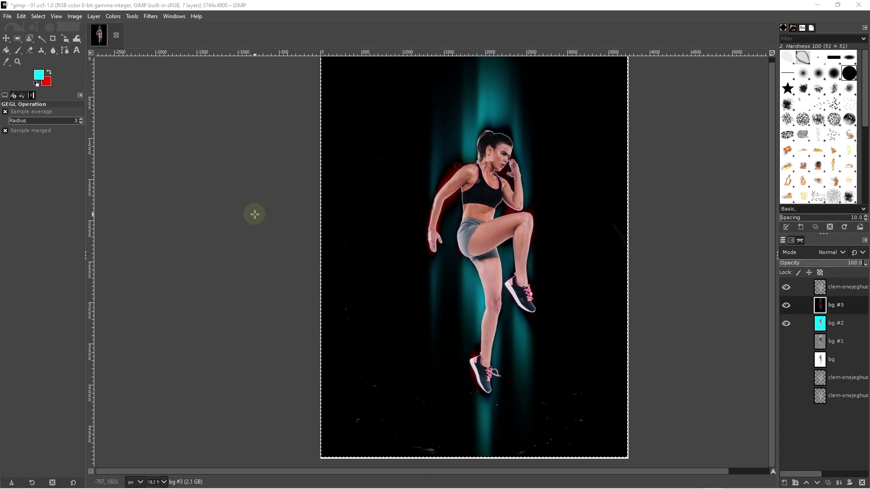
# Step: Show only the cut-out photo copy beneath the bg layer and place a duplicate of it at the top of the stack
pyautogui.click(832, 360)
pyautogui.click(831, 378)
pyautogui.moveTo(788, 316); pyautogui.dragTo(786, 296)
pyautogui.click(787, 378)
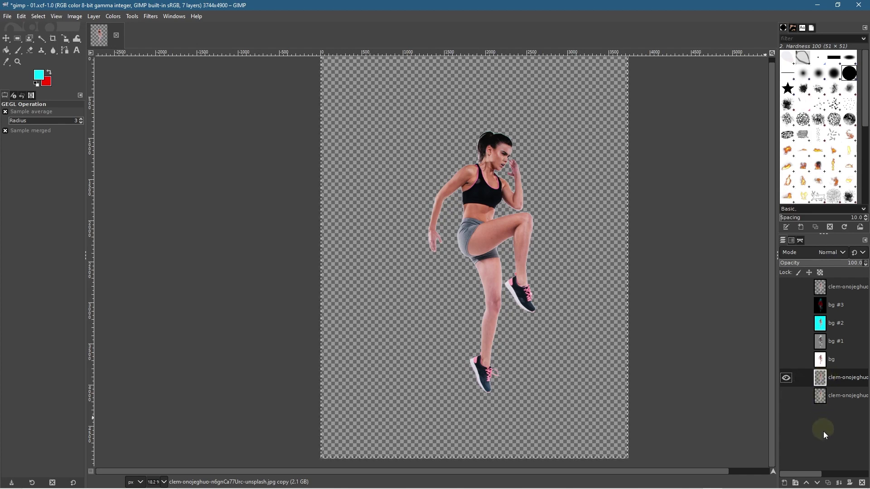
pyautogui.rightClick(824, 382)
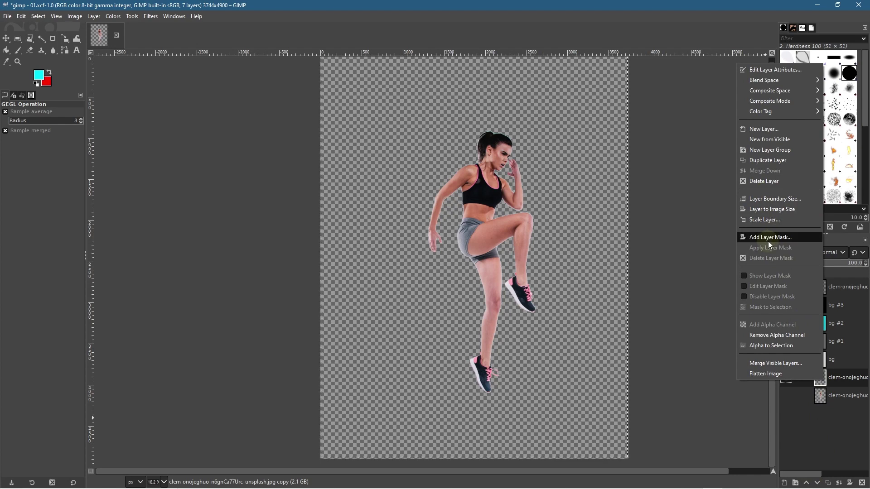
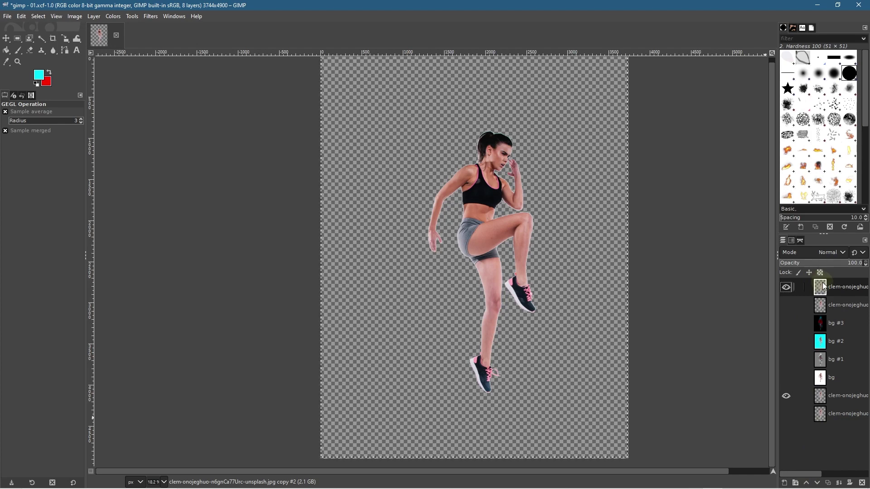
# Step: Try the G'MIC Aurora filter with the Average blend mode on the duplicated photo layer over transparency
pyautogui.click(133, 16)
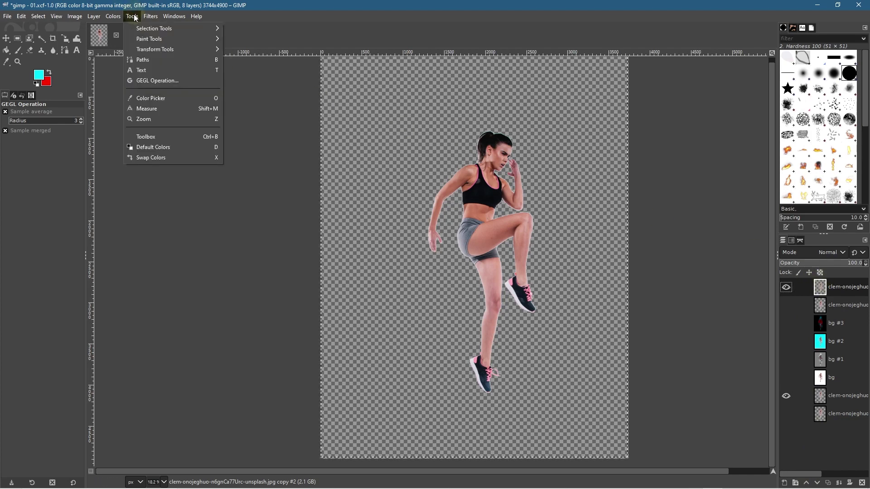
pyautogui.click(216, 268)
pyautogui.click(432, 262)
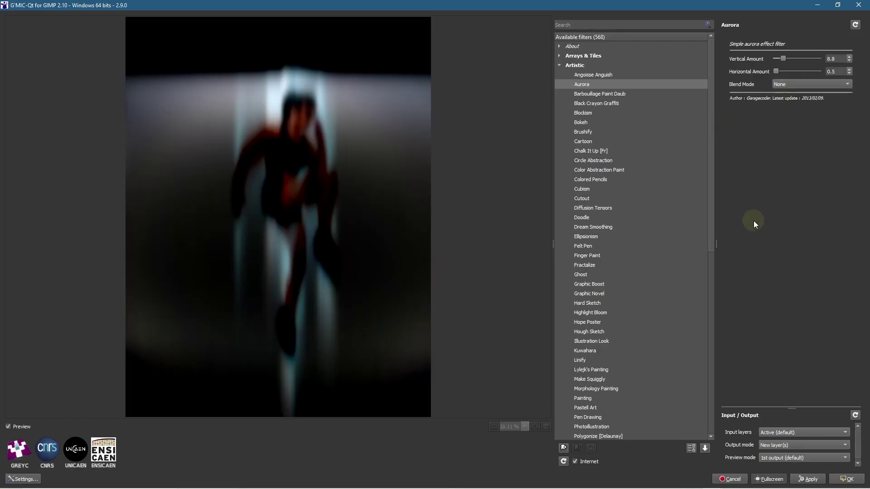
pyautogui.click(781, 85)
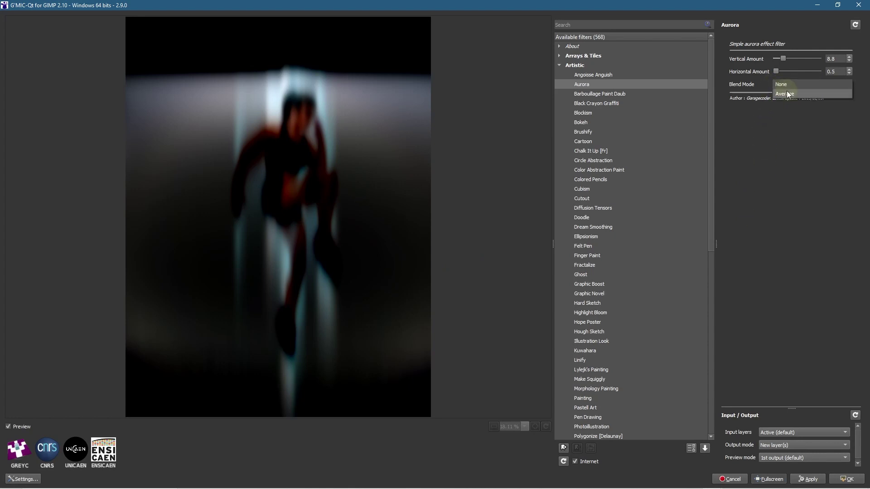
pyautogui.click(787, 91)
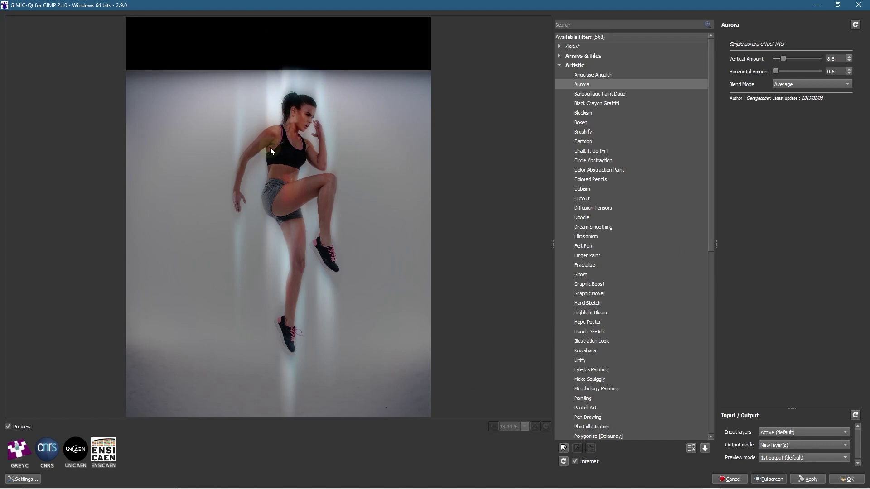
pyautogui.click(730, 480)
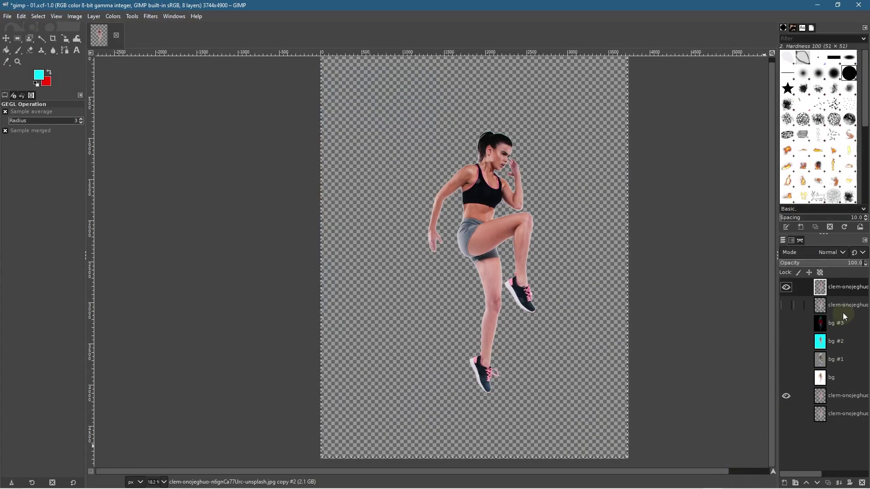
# Step: Add a new white 3744 × 4900 px bg layer beneath the top photo copy and fill it with gray bdbdbd using Bucket Fill
pyautogui.click(787, 485)
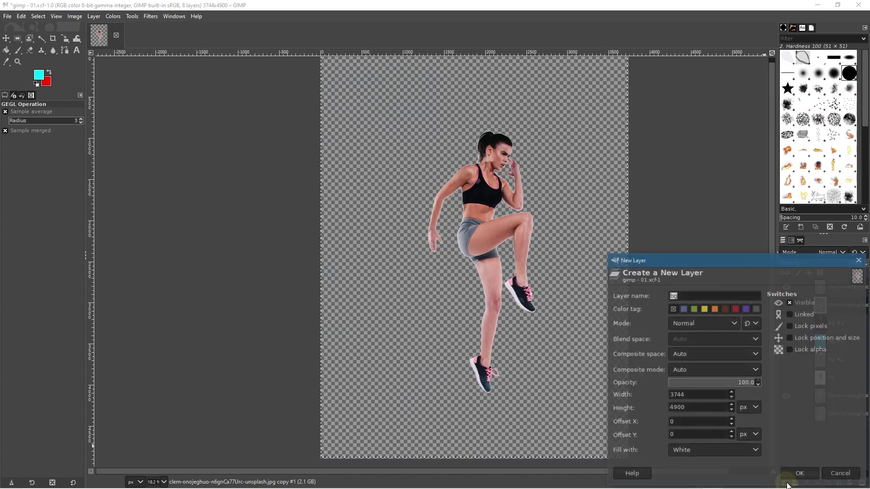
pyautogui.click(800, 474)
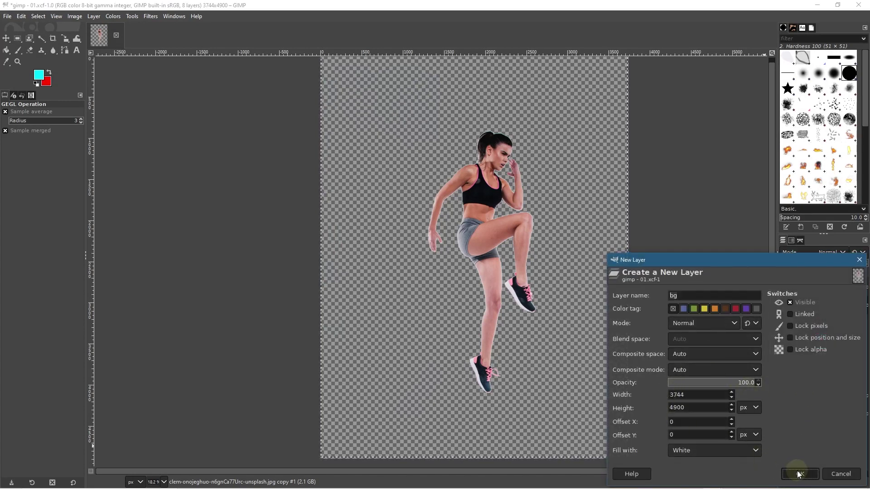
pyautogui.click(39, 73)
pyautogui.moveTo(52, 92)
pyautogui.mouseDown()
pyautogui.moveTo(1, 111)
pyautogui.moveTo(1, 53)
pyautogui.mouseUp()
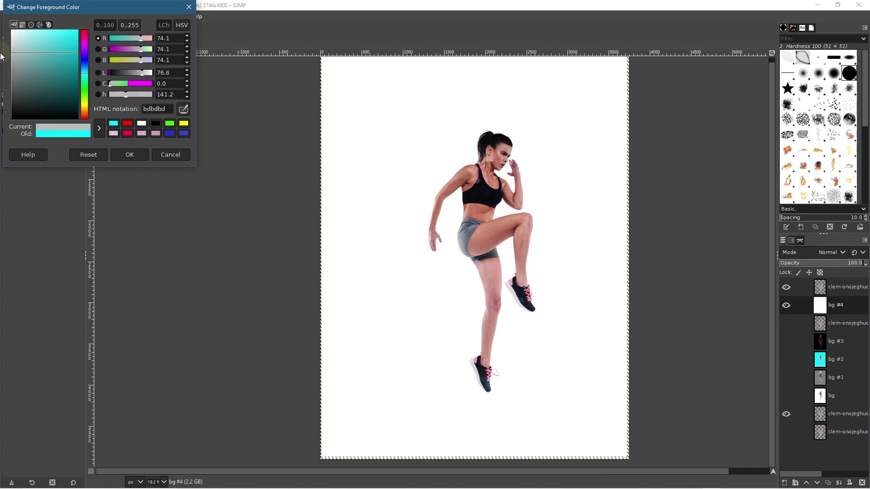
pyautogui.click(130, 155)
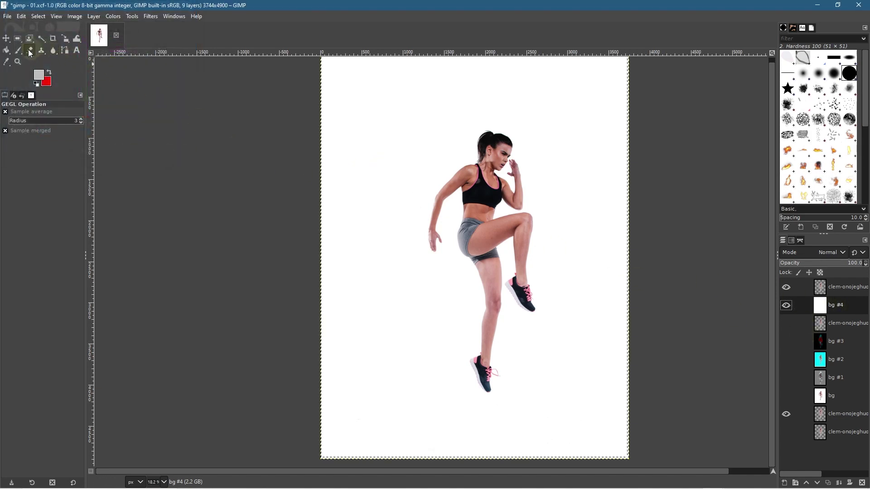
pyautogui.click(6, 50)
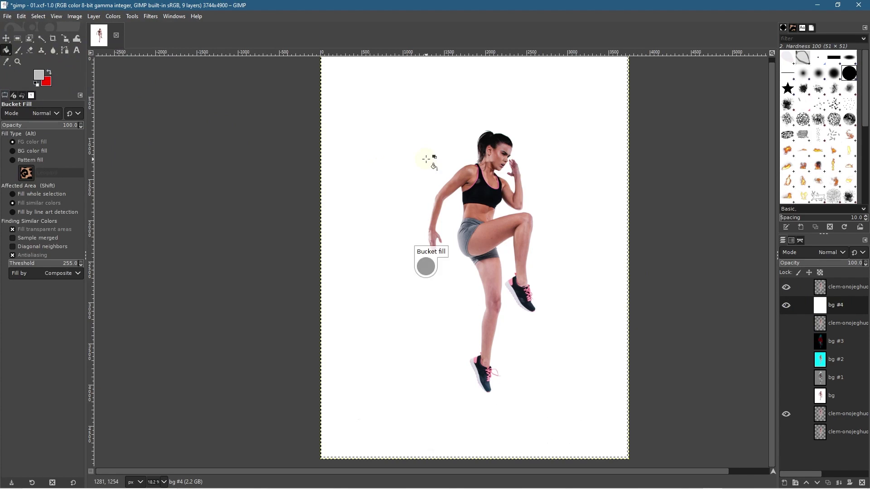
pyautogui.click(426, 159)
pyautogui.press('m')
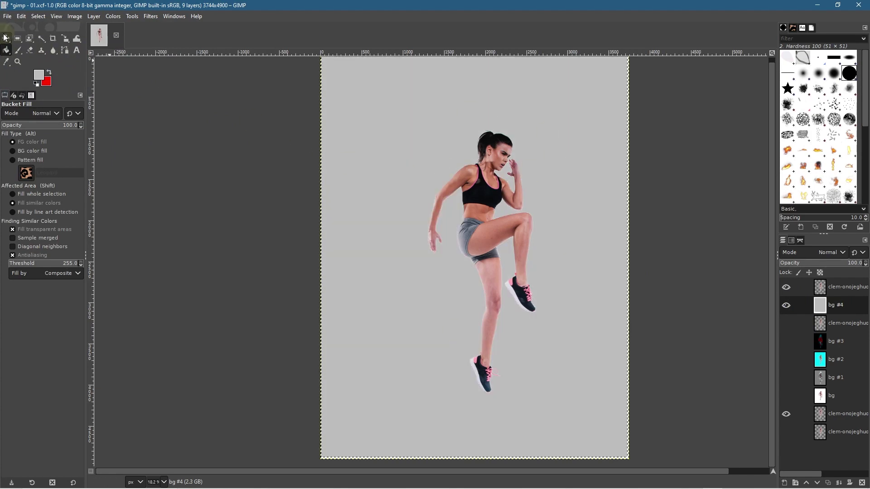
# Step: Try Aurora with the Average blend mode on the top photo copy above the gray bg #4 layer
pyautogui.click(846, 291)
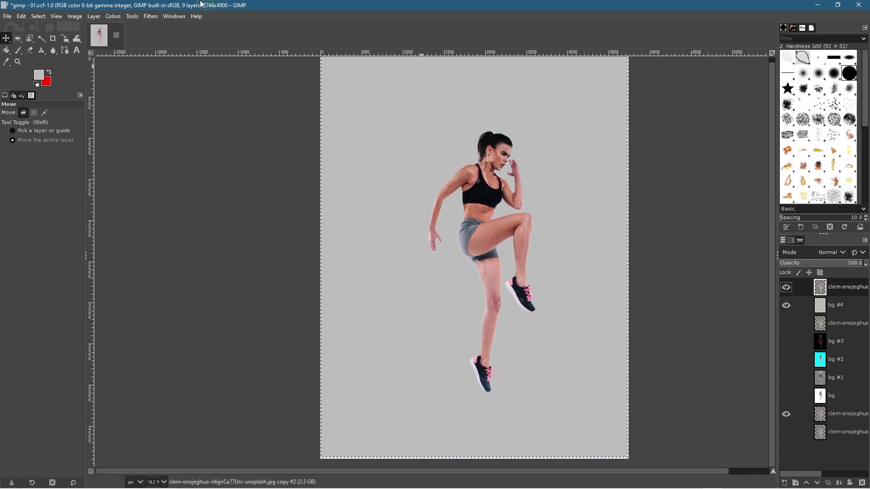
pyautogui.click(151, 17)
pyautogui.click(172, 256)
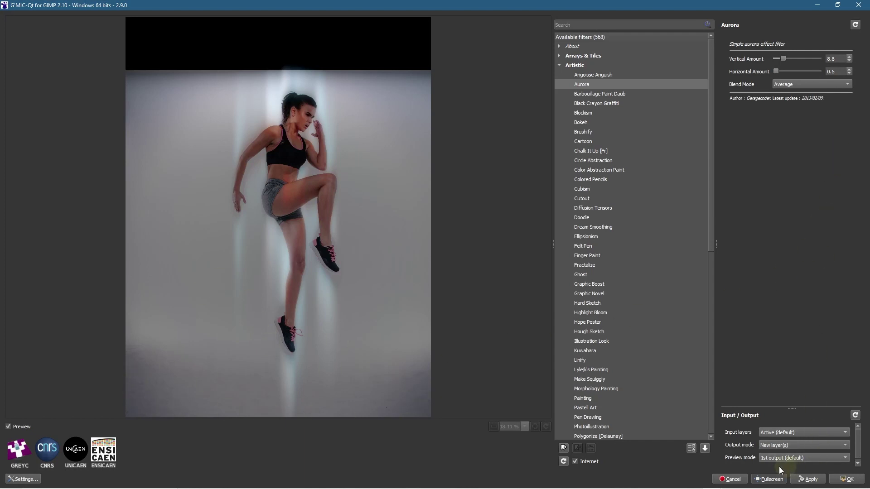
pyautogui.click(744, 482)
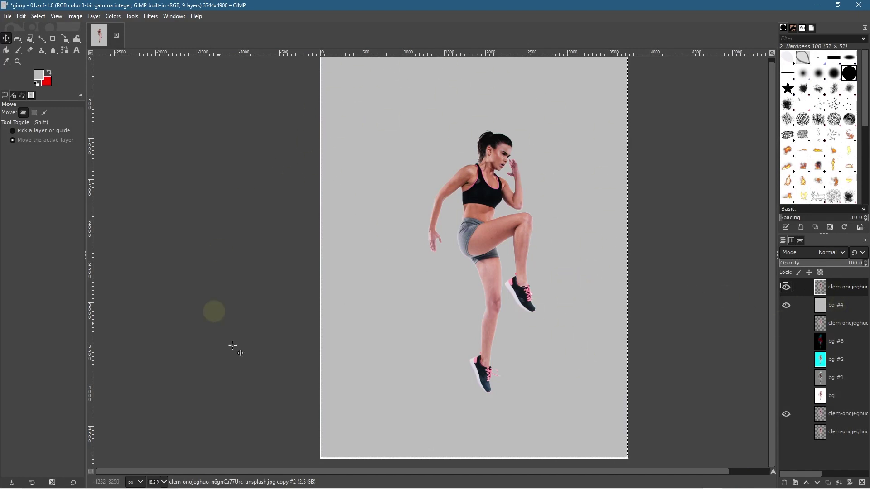
# Step: Merge the top photo copy into bg #4 and apply G'MIC Aurora as a new layer with vertical amount 4.8, horizontal amount 0.5 and Average blending
pyautogui.rightClick(840, 292)
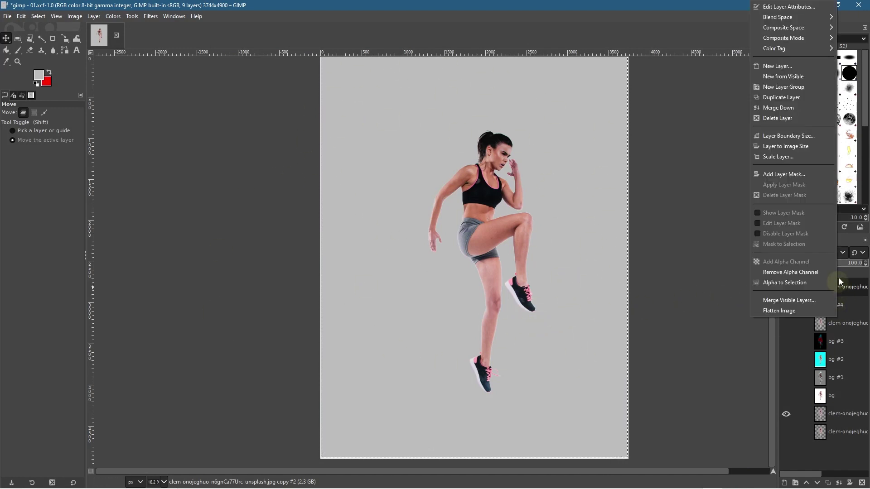
pyautogui.click(772, 107)
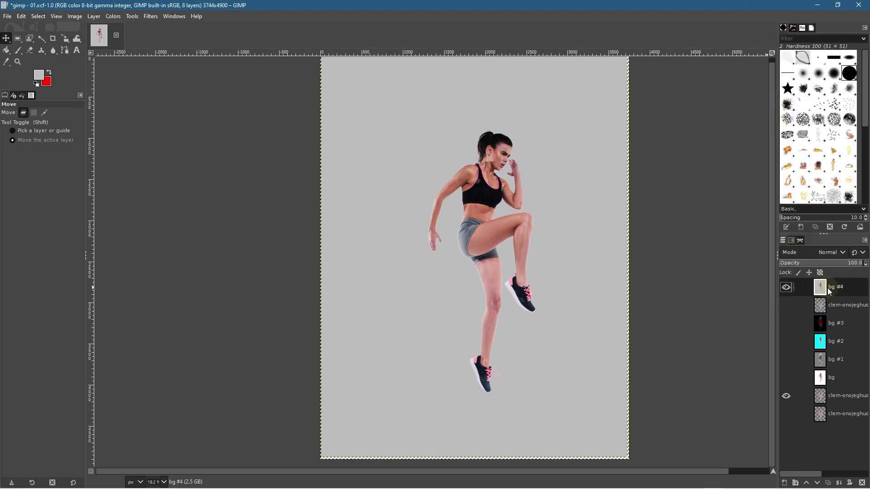
pyautogui.click(113, 17)
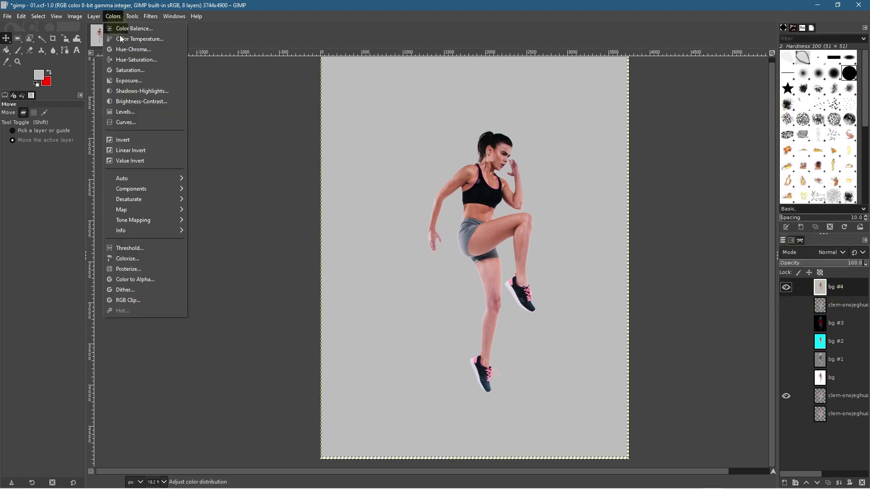
pyautogui.click(150, 16)
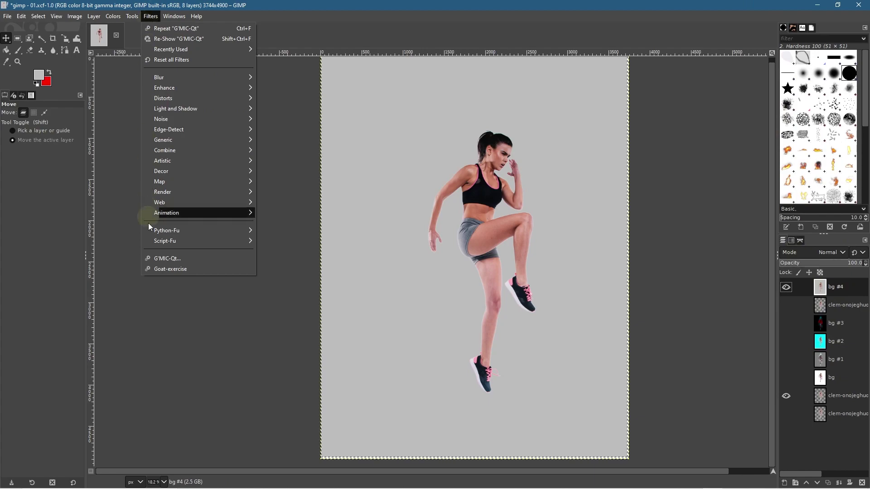
pyautogui.click(167, 258)
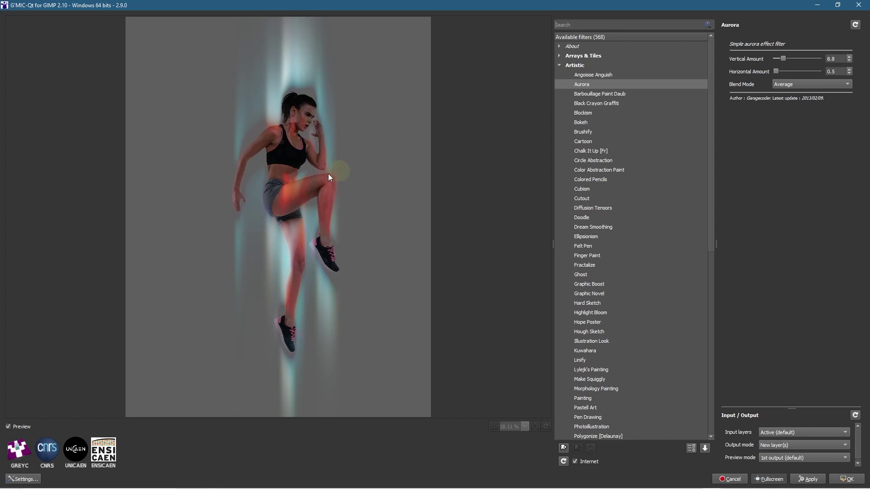
pyautogui.click(852, 62)
pyautogui.click(851, 62)
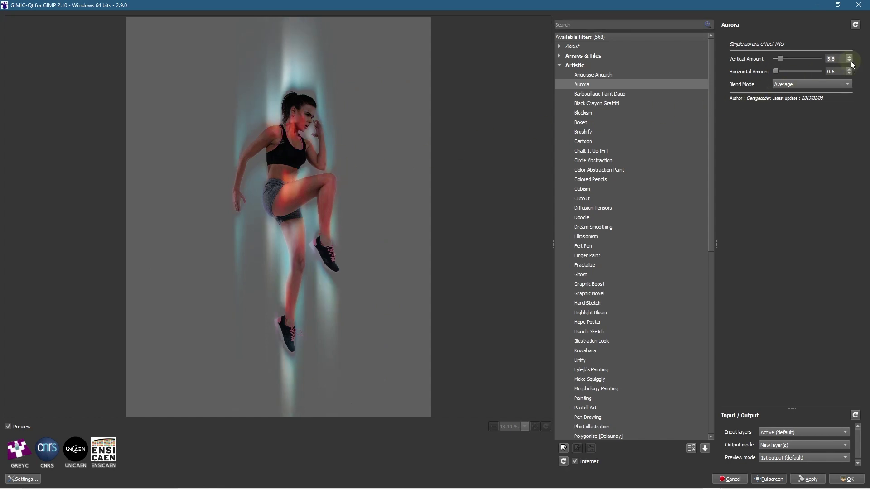
pyautogui.click(851, 62)
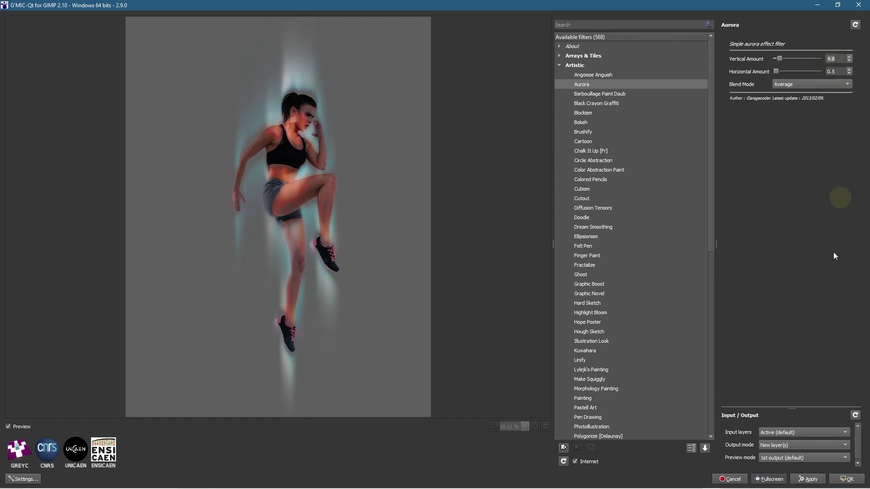
pyautogui.click(851, 478)
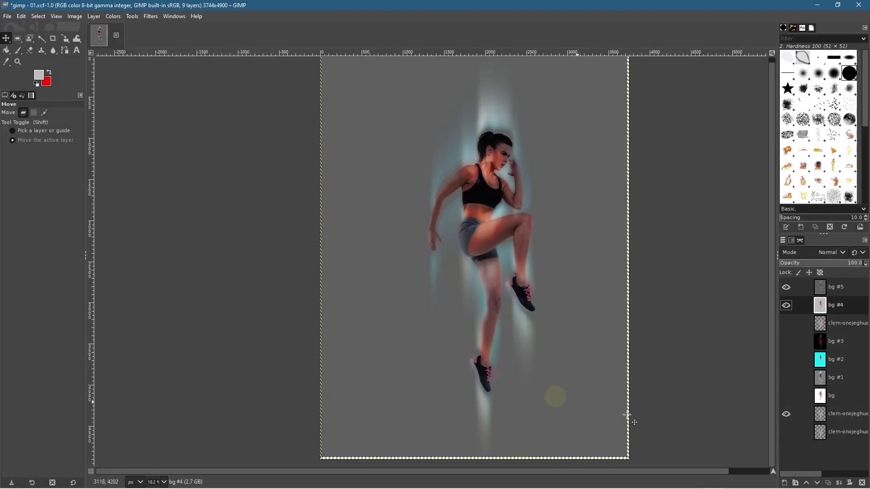
# Step: Raise the visible cut-out photo copy from beneath the bg layer to the top of the stack, above bg #5
pyautogui.click(834, 416)
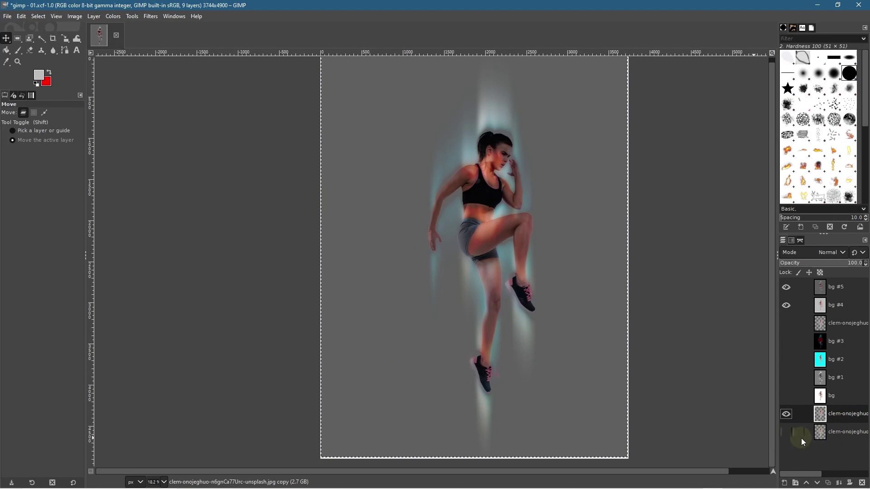
pyautogui.click(807, 484)
pyautogui.click(807, 484)
pyautogui.click(807, 484)
pyautogui.click(807, 484)
pyautogui.click(806, 484)
pyautogui.click(807, 484)
pyautogui.click(806, 484)
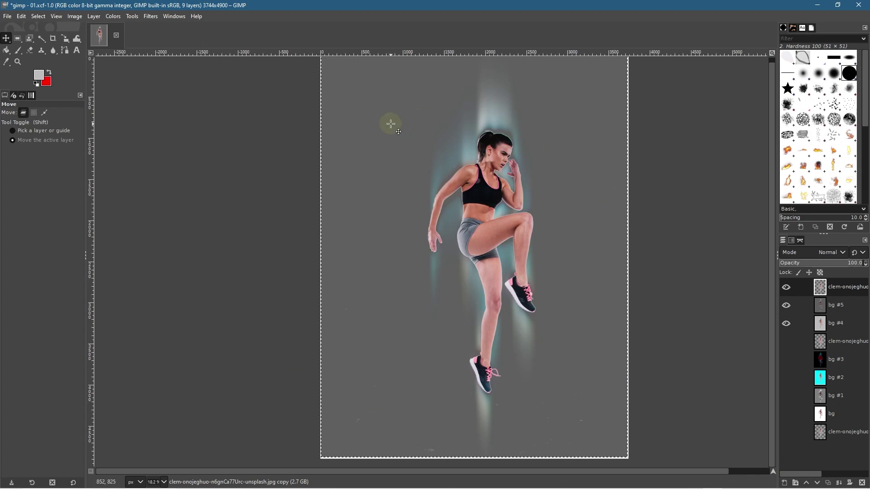
# Step: Save the project and export the image as the JPEG file gimp - 01.jpg at quality 90
pyautogui.click(8, 17)
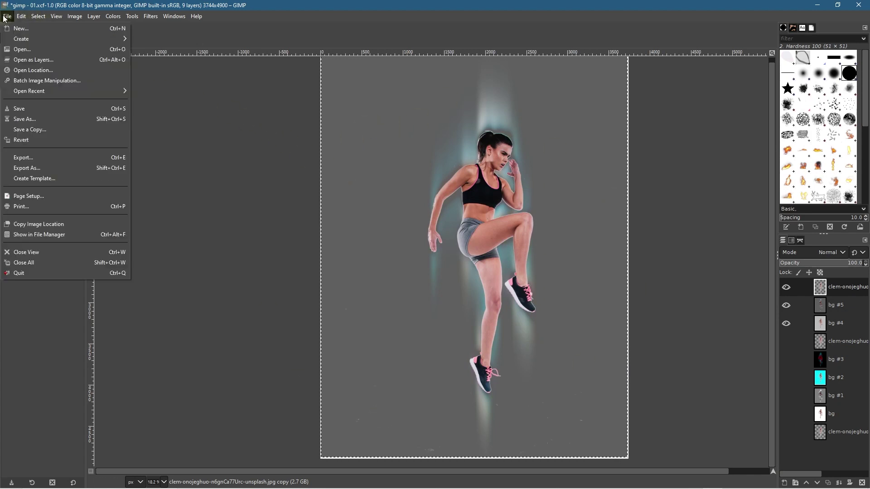
pyautogui.click(21, 108)
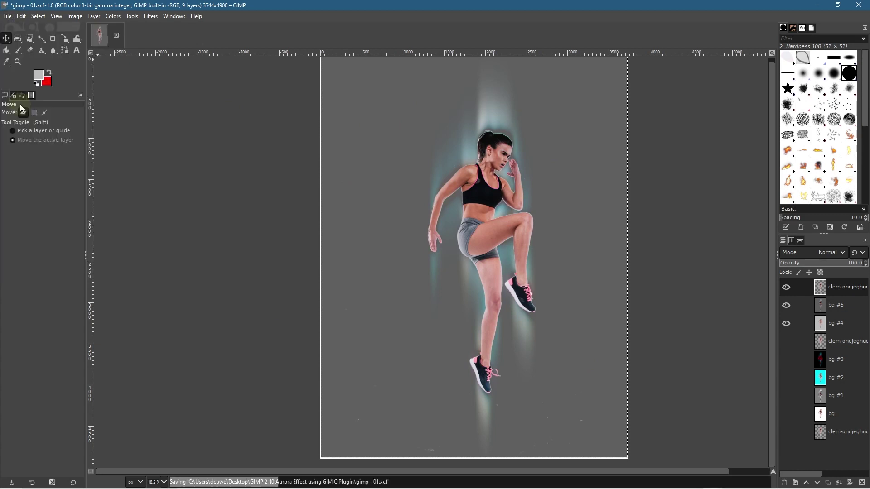
pyautogui.click(7, 18)
pyautogui.click(34, 159)
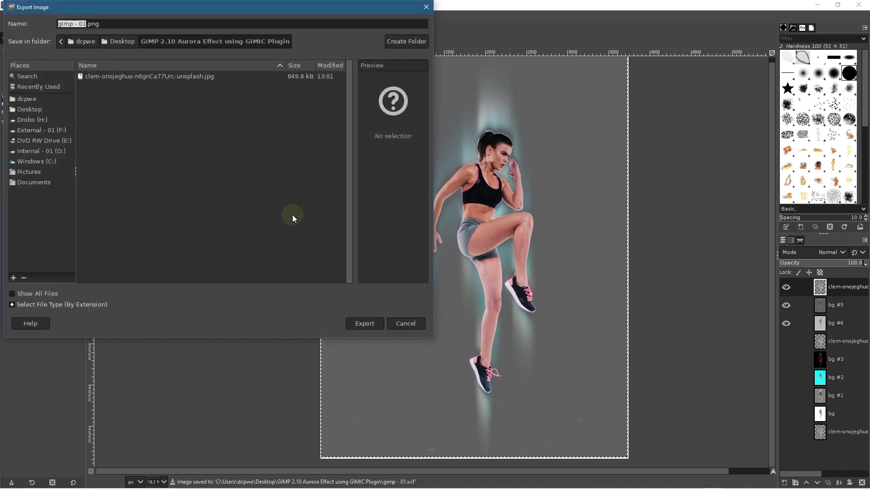
pyautogui.click(53, 306)
pyautogui.scroll(-2, 55, 274)
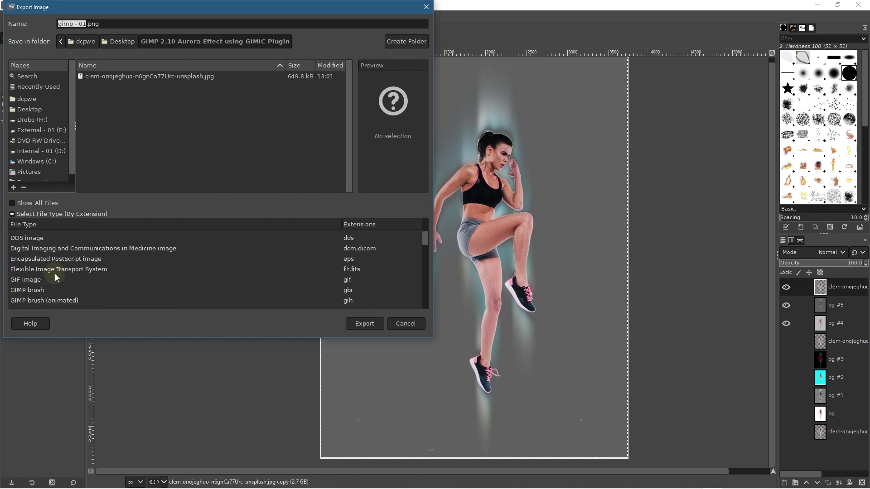
pyautogui.scroll(-3, 55, 274)
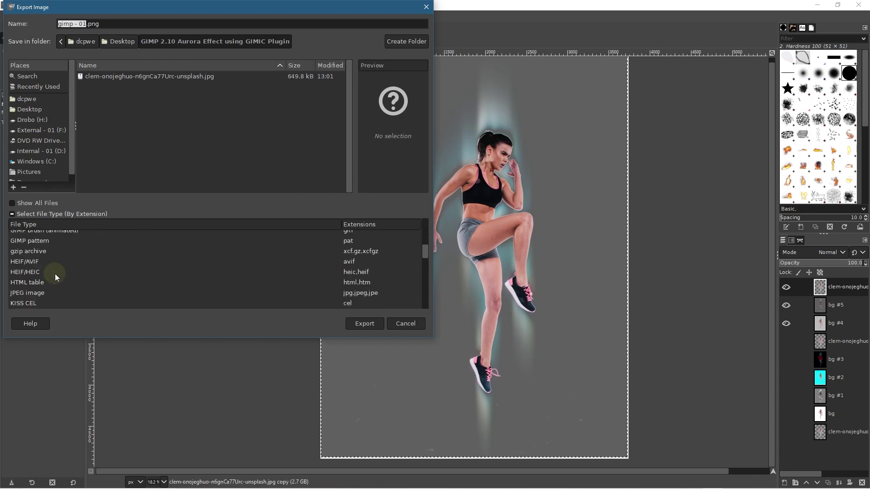
pyautogui.click(50, 278)
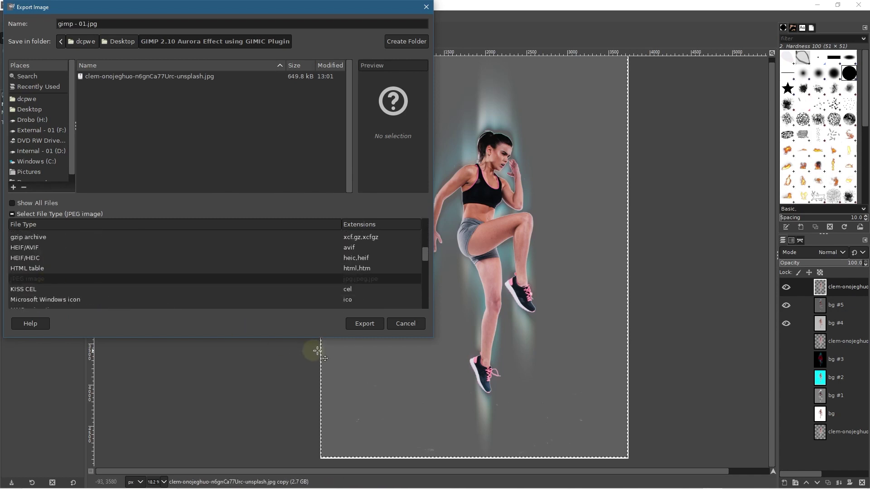
pyautogui.click(364, 324)
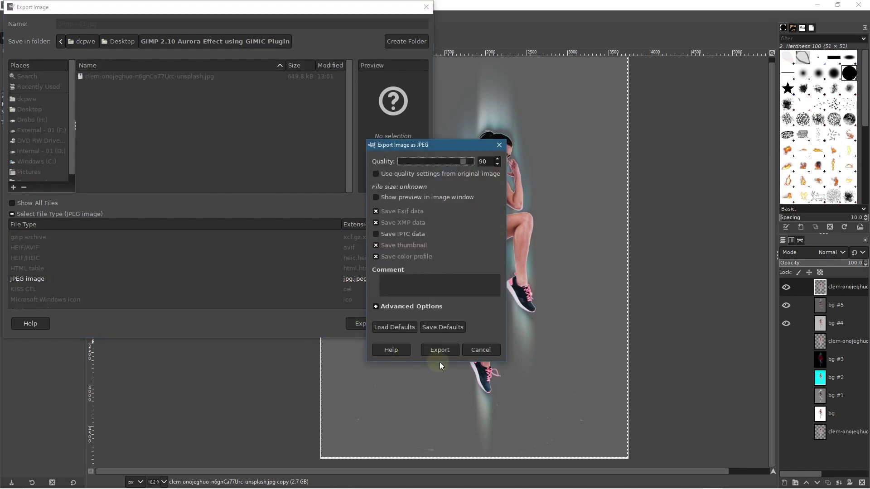
pyautogui.click(440, 355)
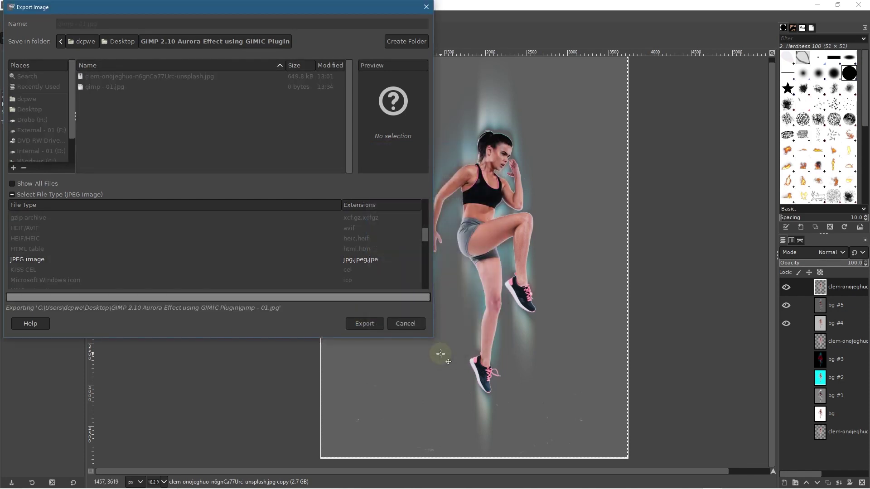
# Step: Close GIMP and compare the original photo with the exported gimp - 01.jpg in Photos, zooming in on the lower legs
pyautogui.click(860, 6)
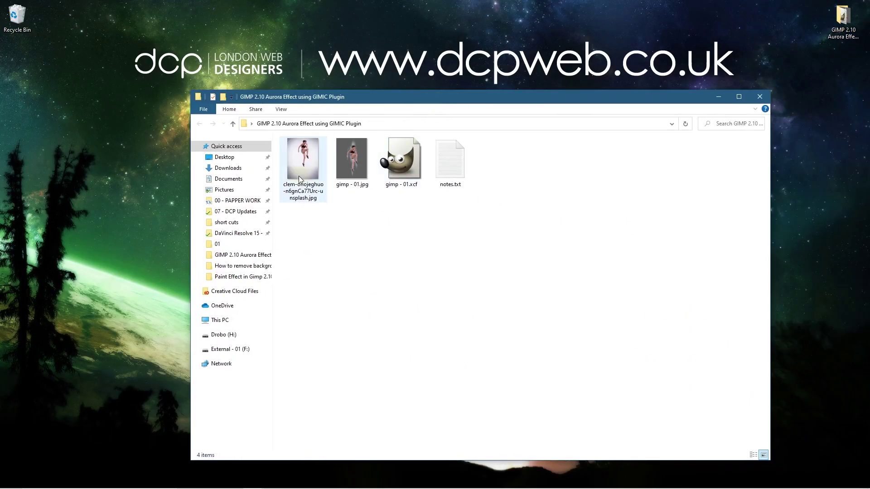
pyautogui.doubleClick(306, 173)
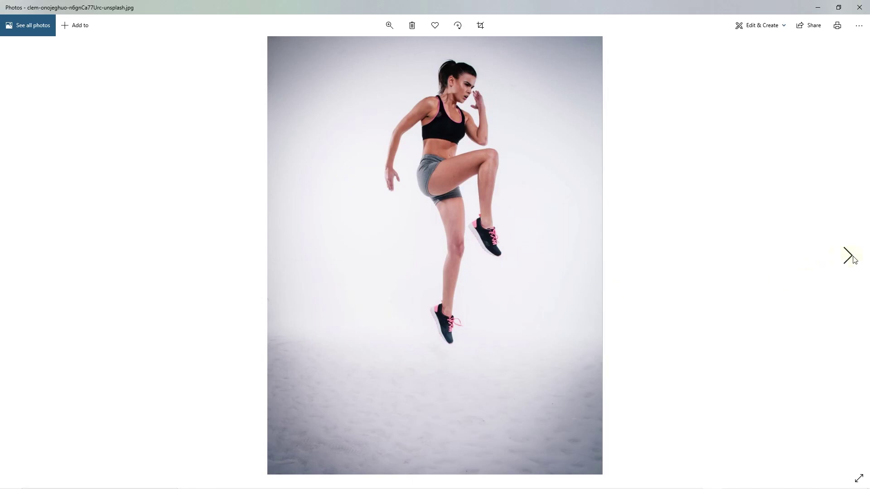
pyautogui.click(853, 258)
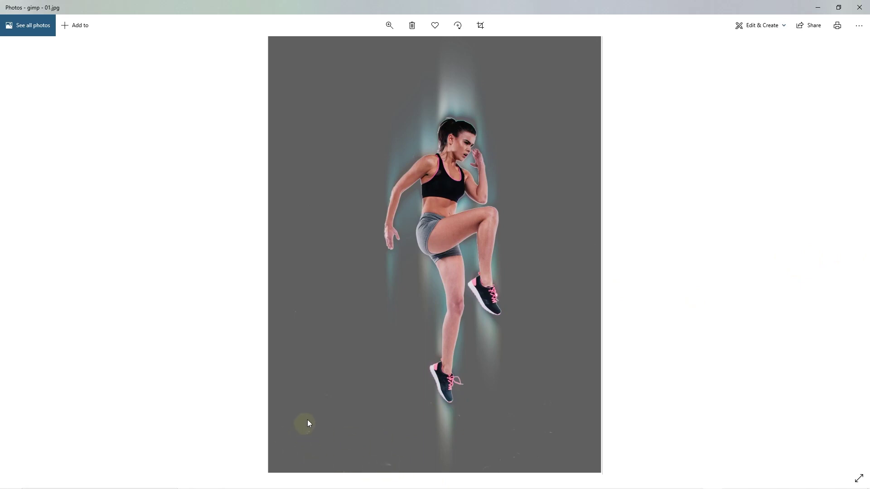
pyautogui.press('Left')
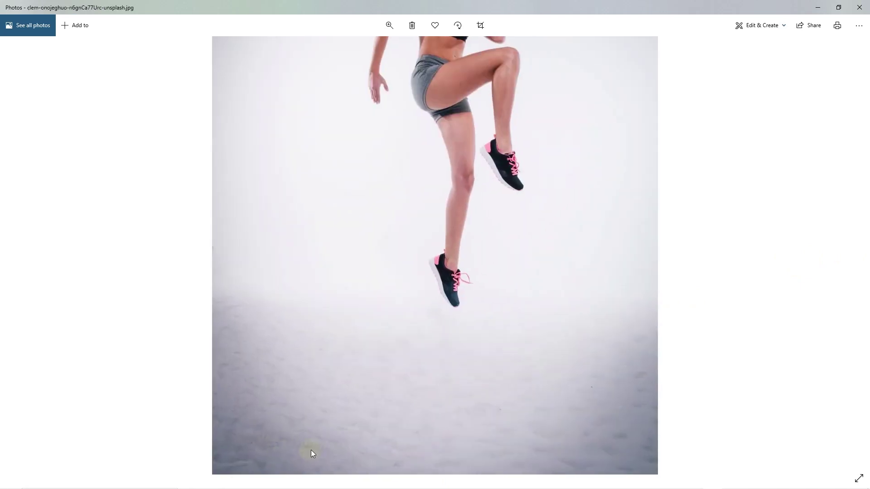
pyautogui.press('Right')
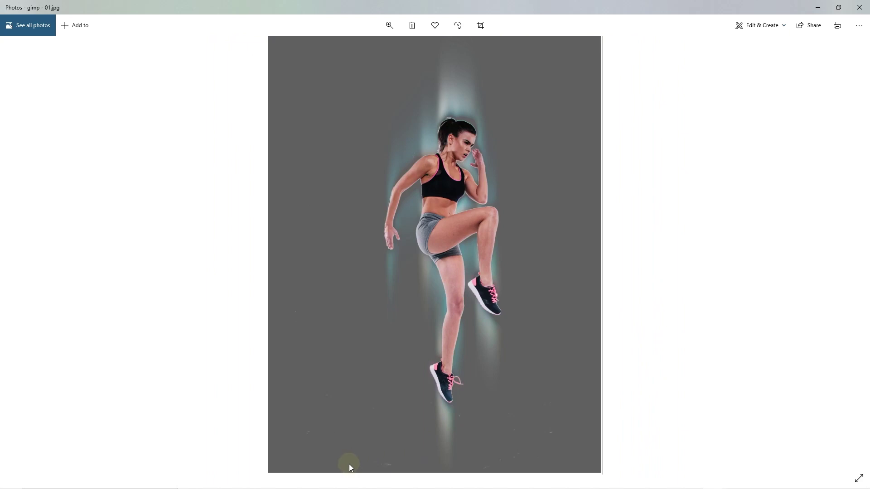
pyautogui.scroll(2, 323, 454)
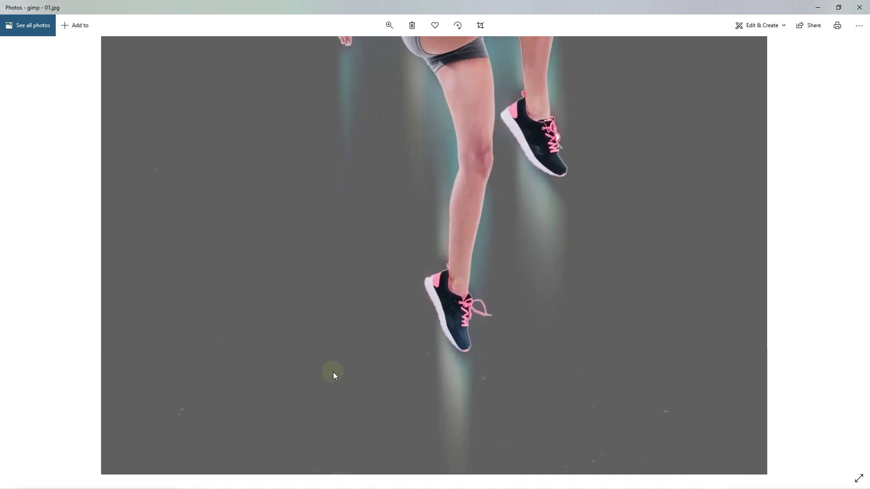
pyautogui.scroll(-3, 333, 371)
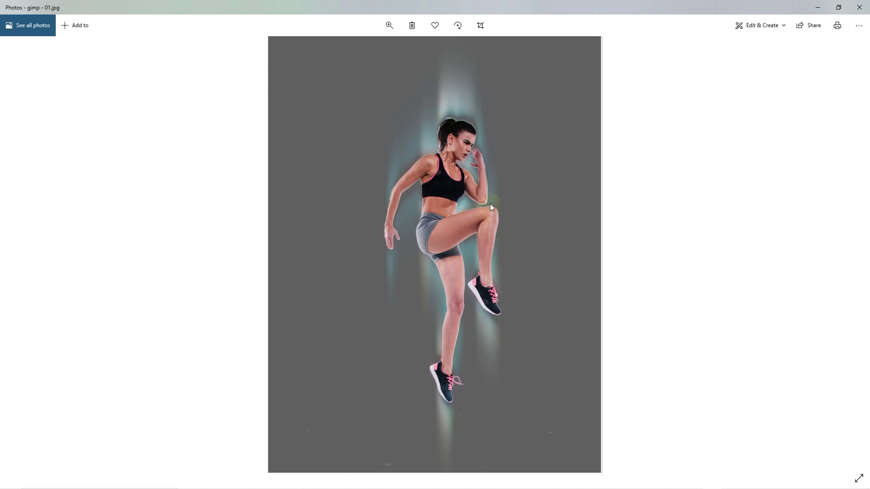
pyautogui.click(863, 8)
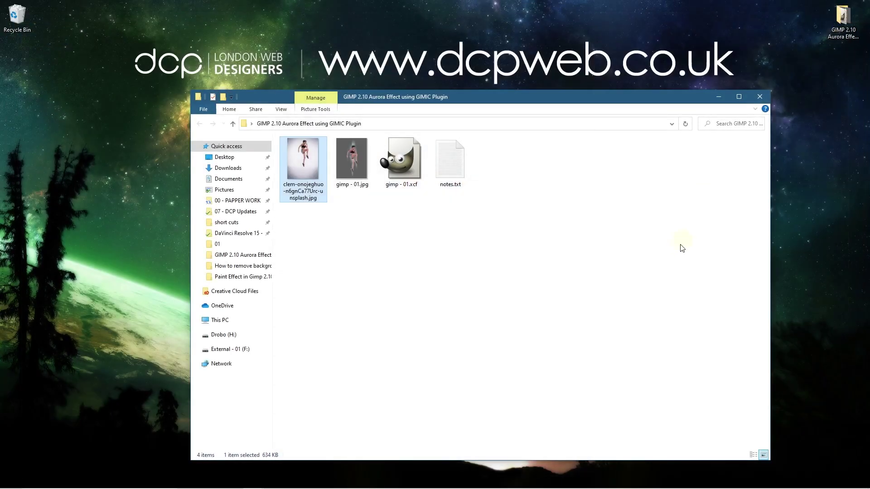
pyautogui.click(760, 97)
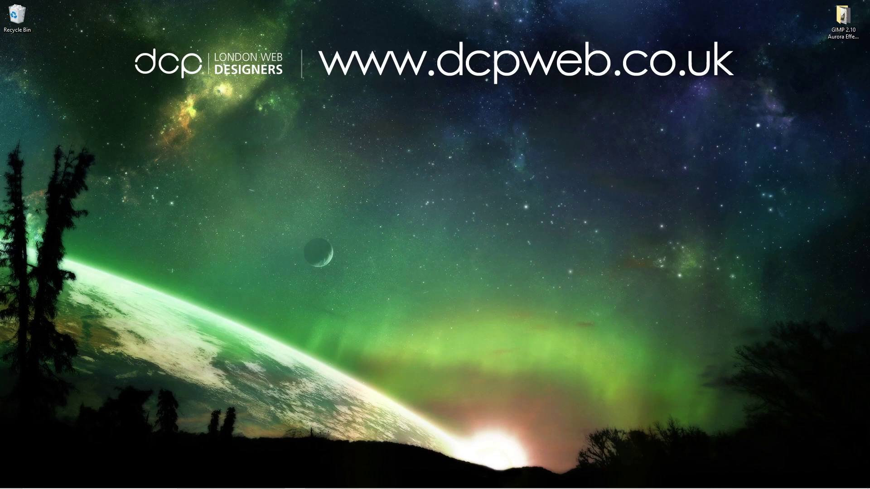